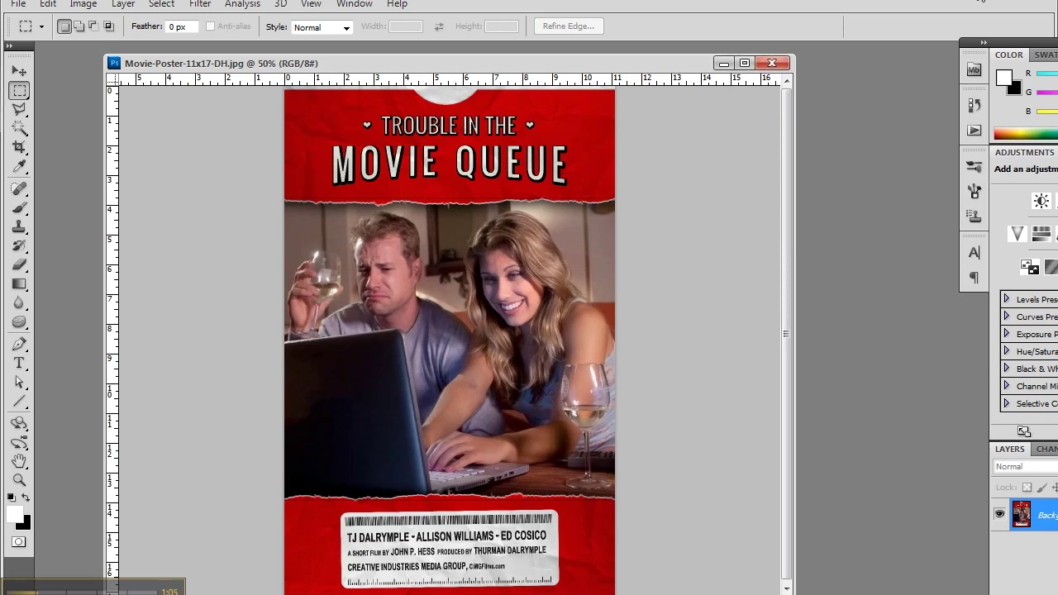
Step: Bring After Effects back in front and move the MVI_8962 playhead to 0:00:13:00
left_click(981, 4)
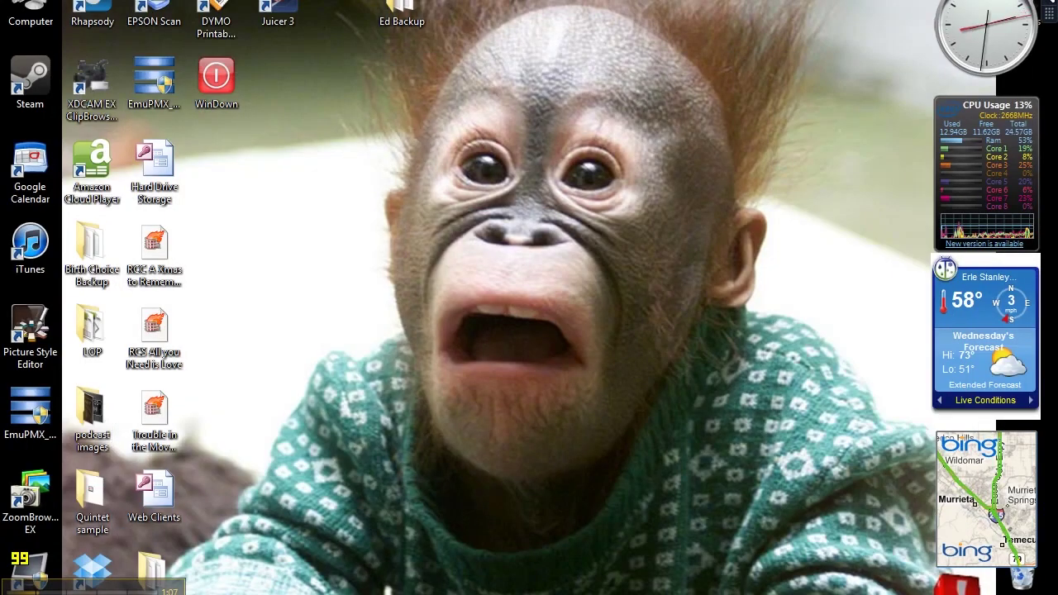
key("alt+Tab")
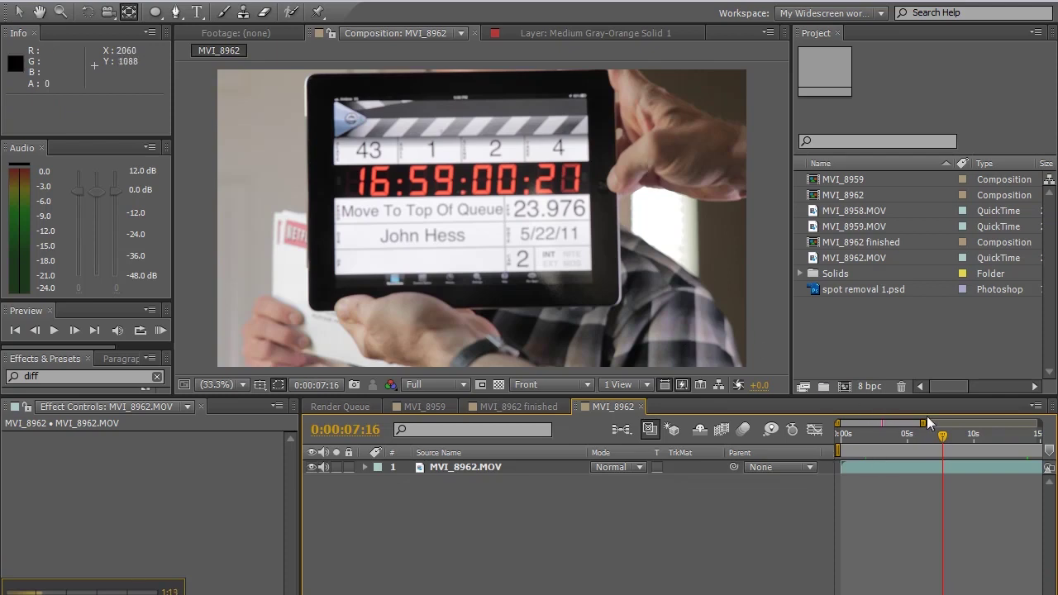
left_click_drag(941, 435, 1015, 435)
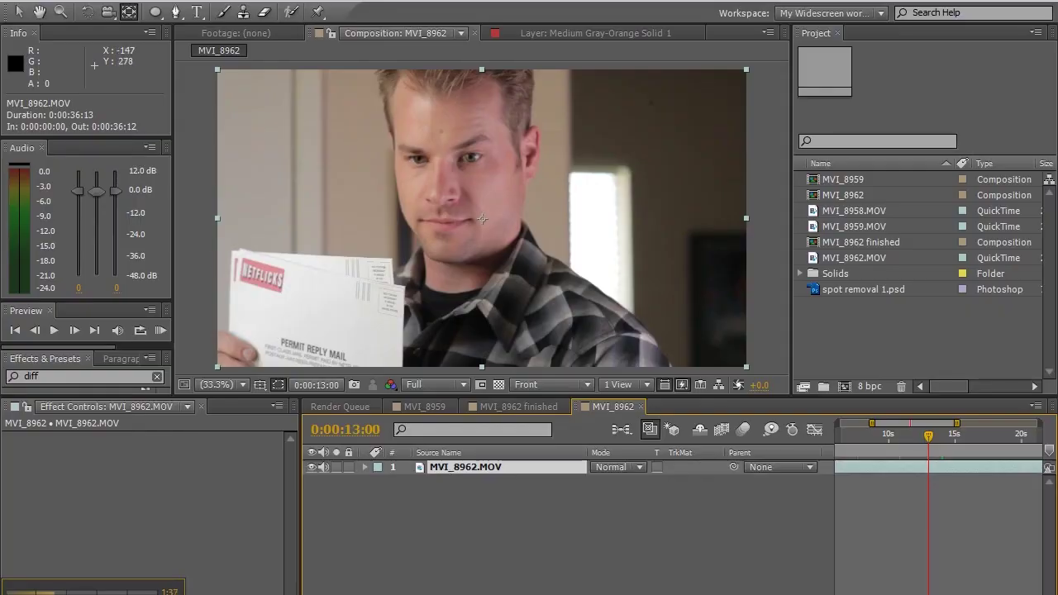
left_click(139, 2)
Step: Add a comp-sized 1920×1080 Medium Gray-Orange solid above MVI_8962.MOV with the sampled colour
mouse_move(166, 8)
left_click(438, 28)
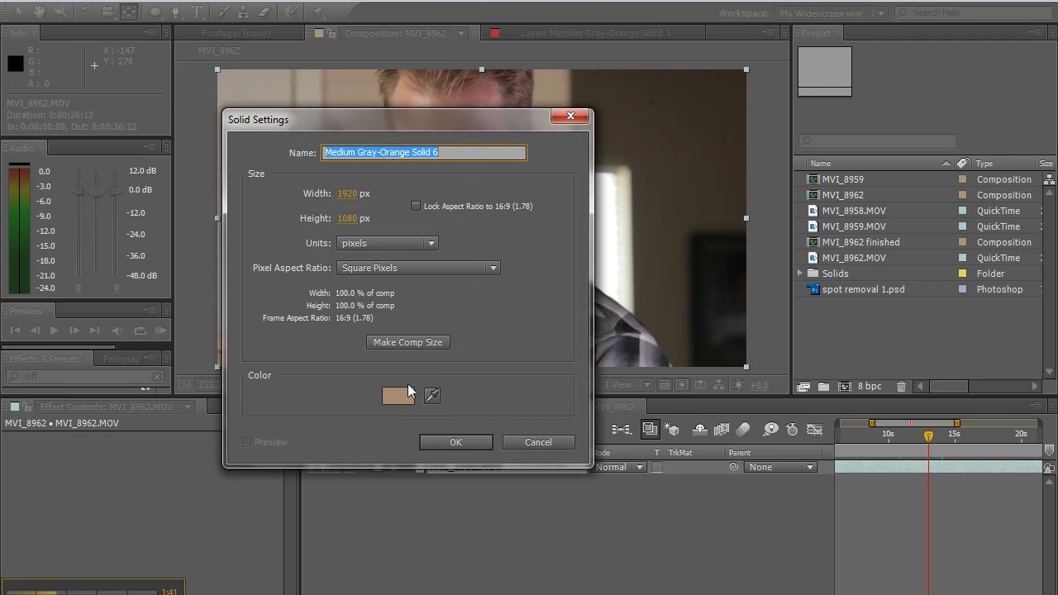
left_click_drag(522, 113, 936, 48)
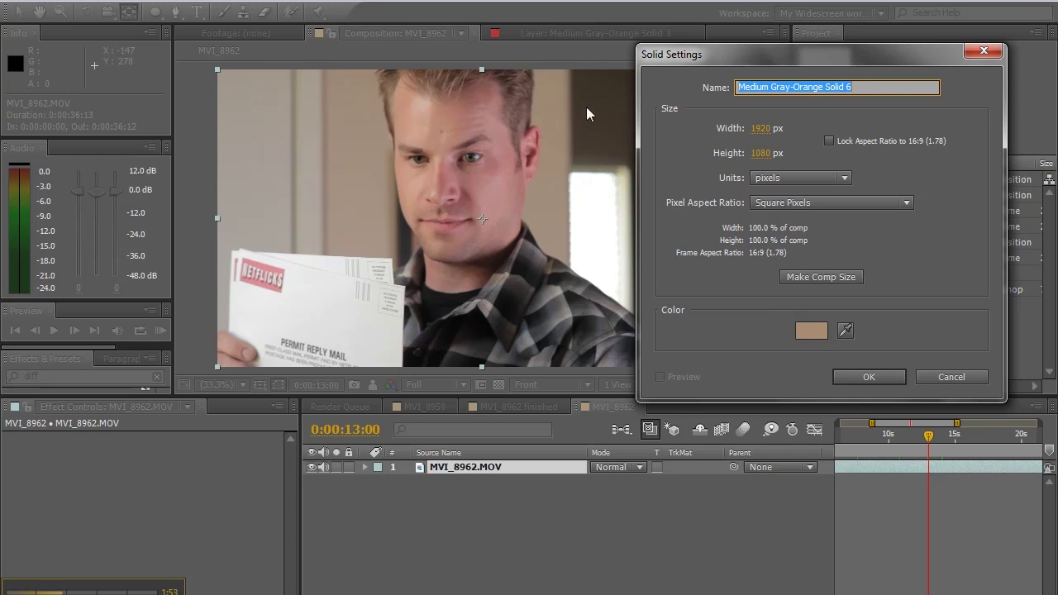
left_click(870, 377)
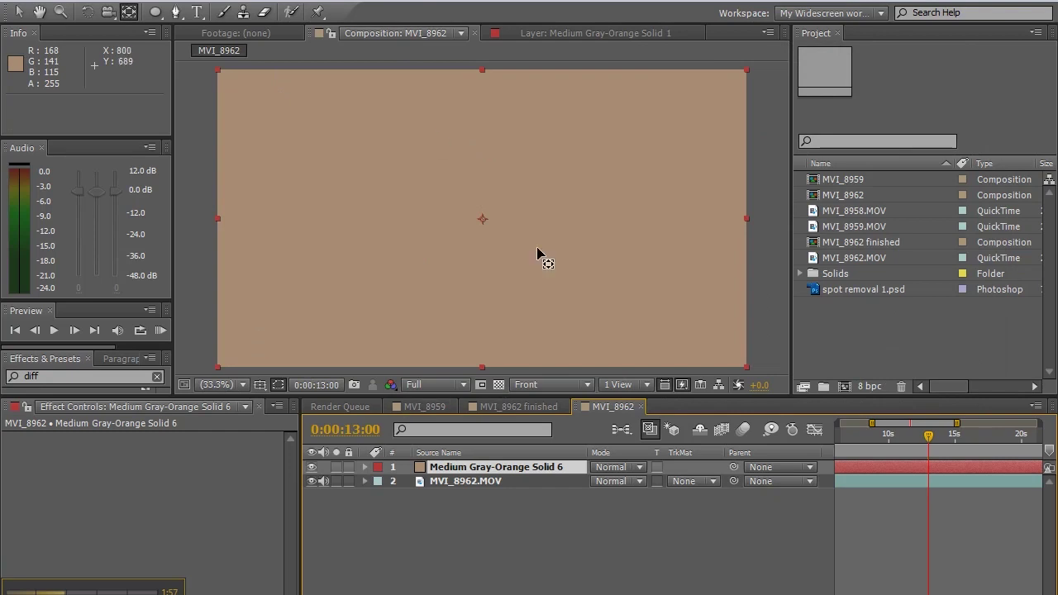
Step: Set the orange solid's opacity to 50% so the footage shows through
left_click(496, 468)
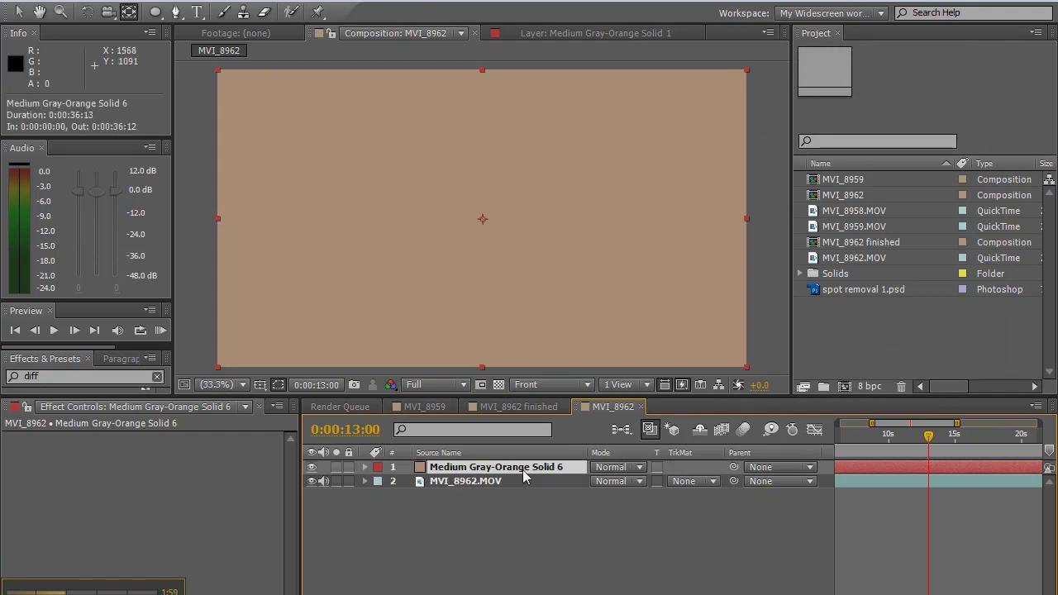
key("t")
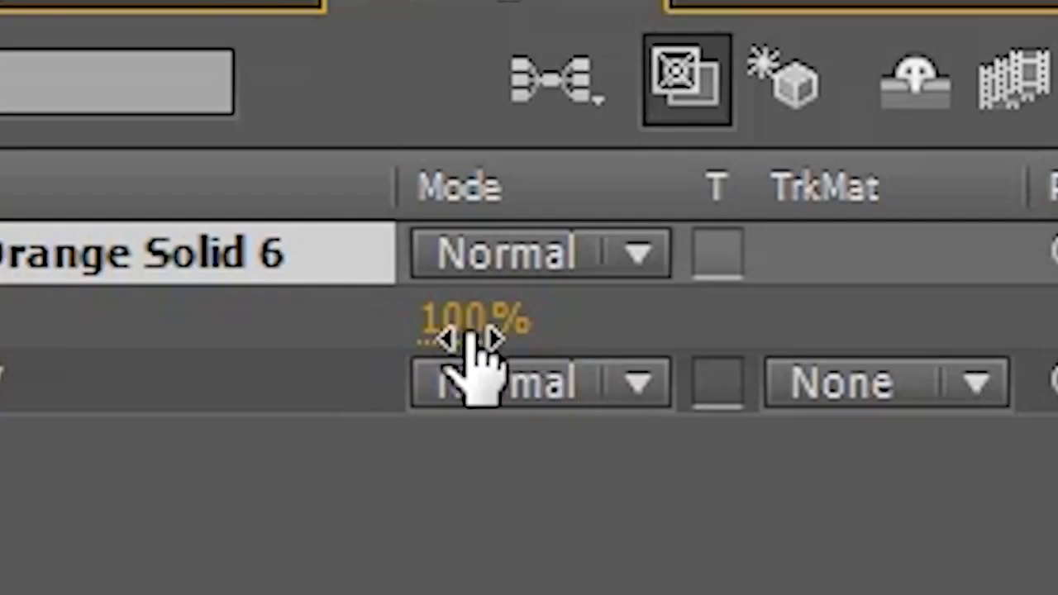
left_click(604, 482)
type("50")
key("Return")
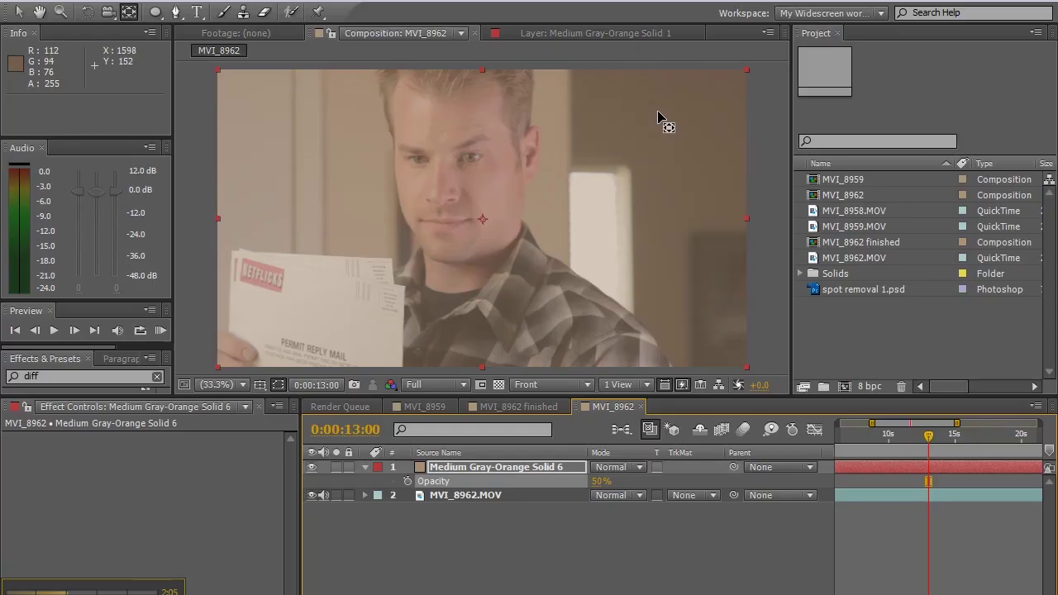
Step: Zoom in on the dust speck and draw a small elliptical mask over it
key("period")
key("period")
key("period")
key("period")
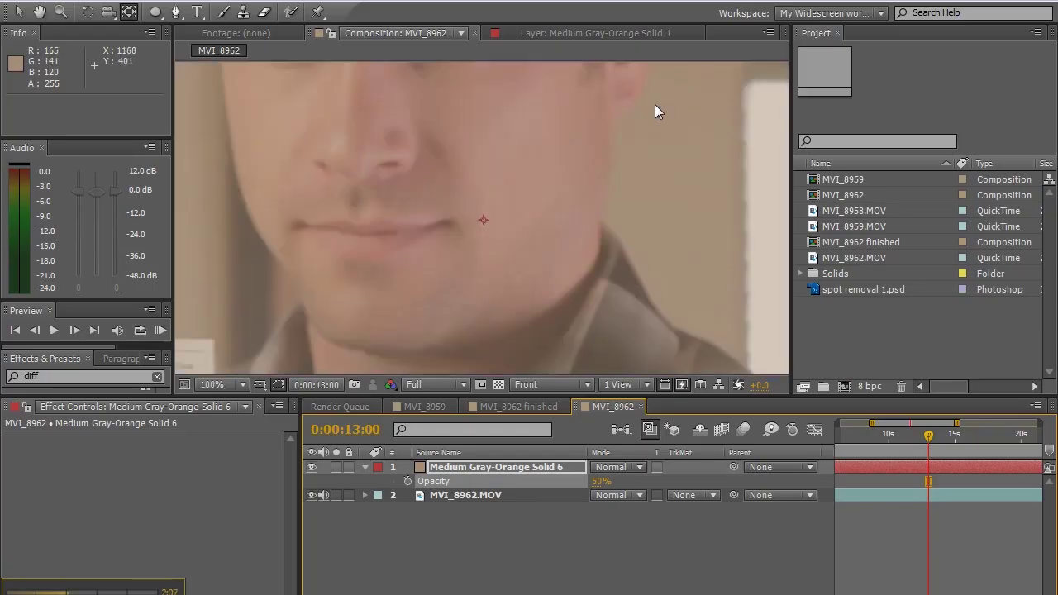
left_click_drag(550, 229, 425, 347)
left_click_drag(626, 177, 401, 316)
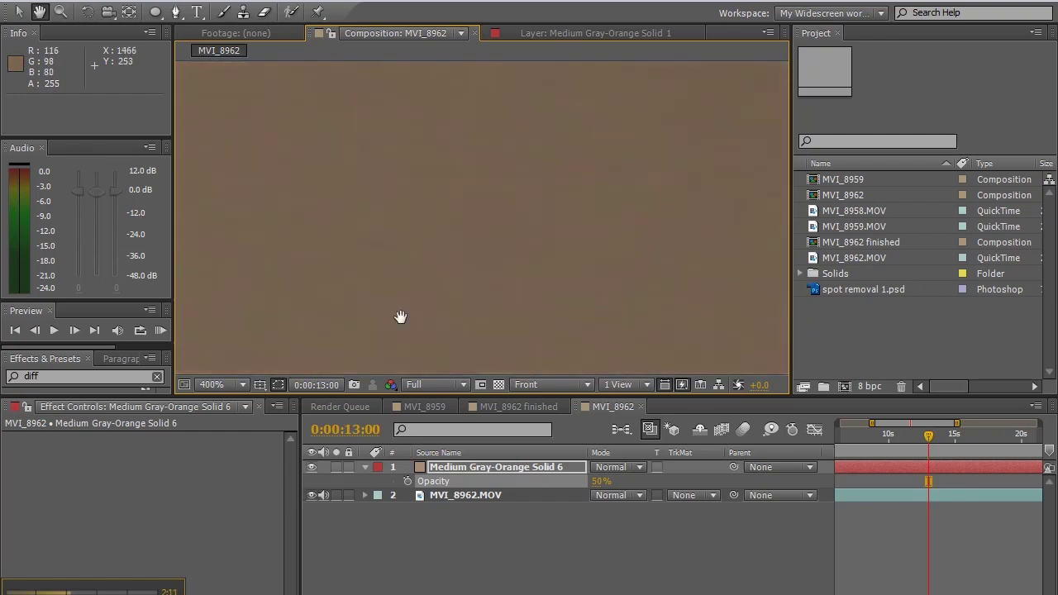
left_click_drag(651, 192, 364, 256)
left_click_drag(671, 164, 415, 333)
left_click_drag(642, 196, 578, 172)
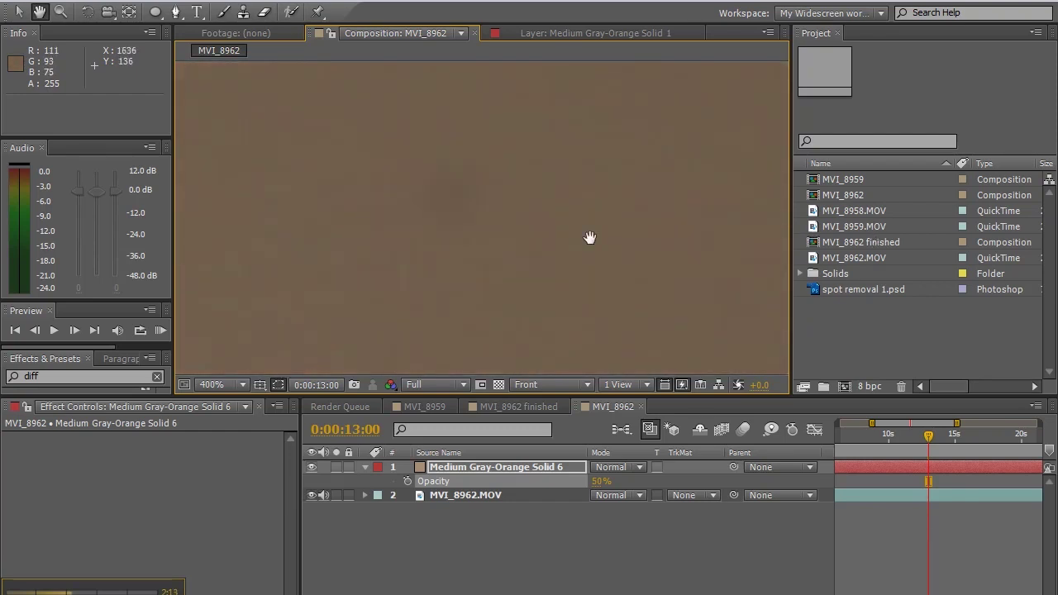
key("y")
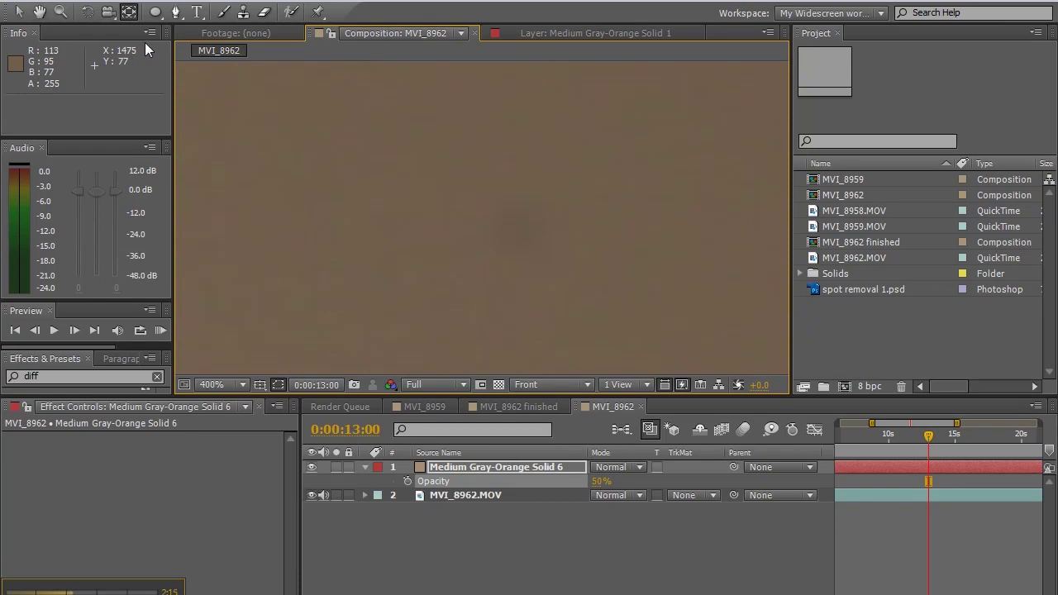
left_click(157, 12)
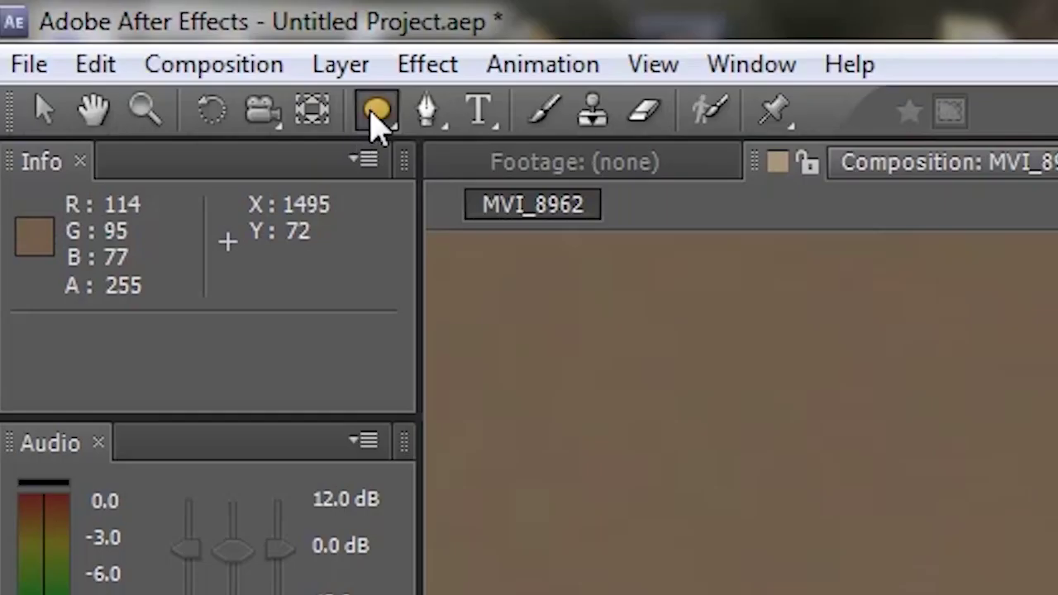
mouse_move(520, 237)
left_mouse_down()
mouse_move(508, 209)
mouse_move(484, 203)
left_mouse_up()
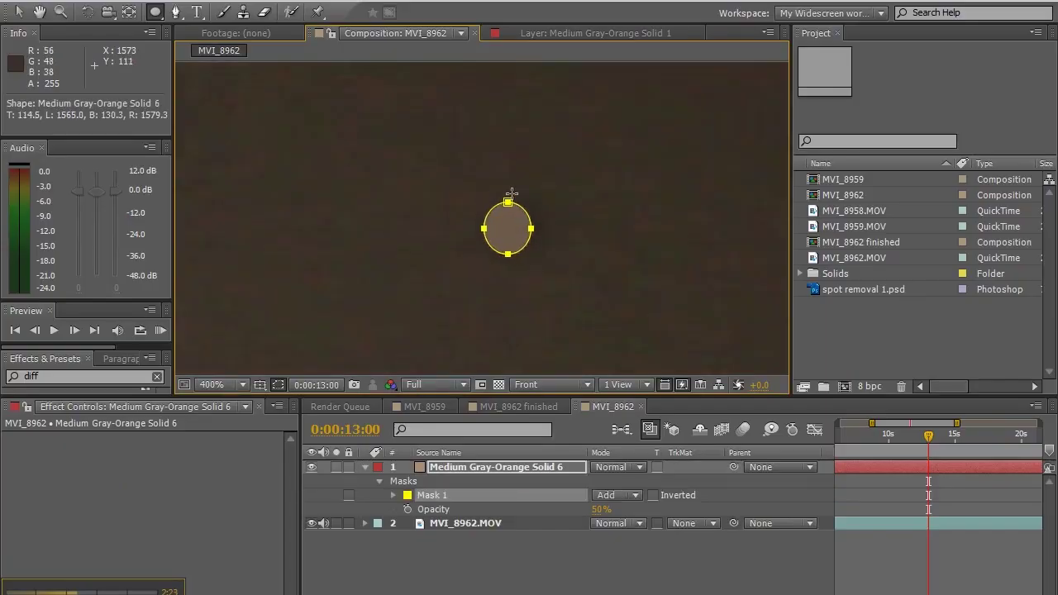
Step: Rotate, nudge and slightly enlarge Mask 1 over the speck, toggling mask outlines to check
left_click(18, 12)
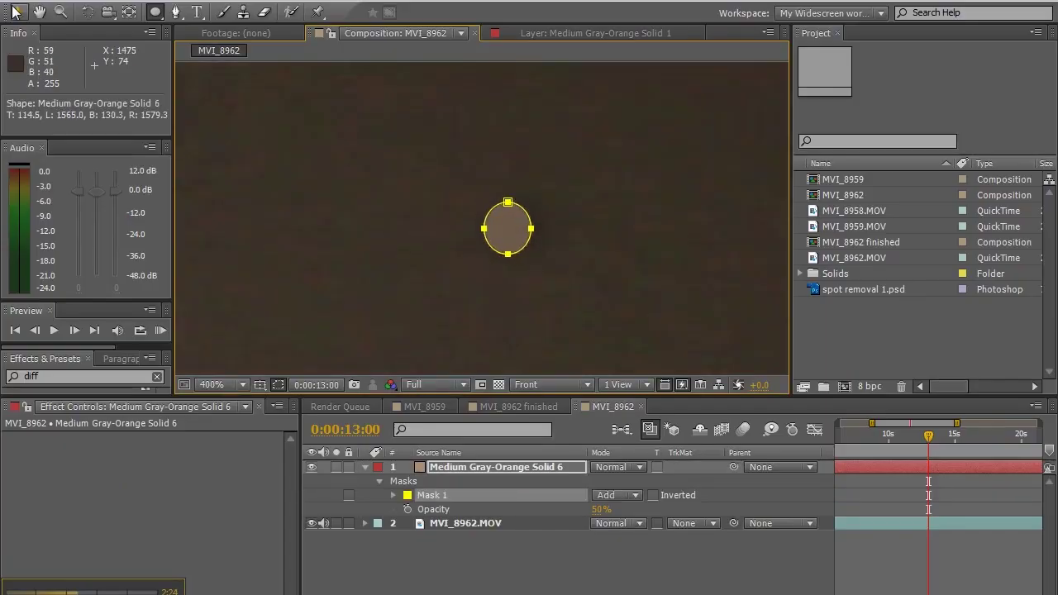
double_click(531, 217)
left_click_drag(540, 197, 526, 213)
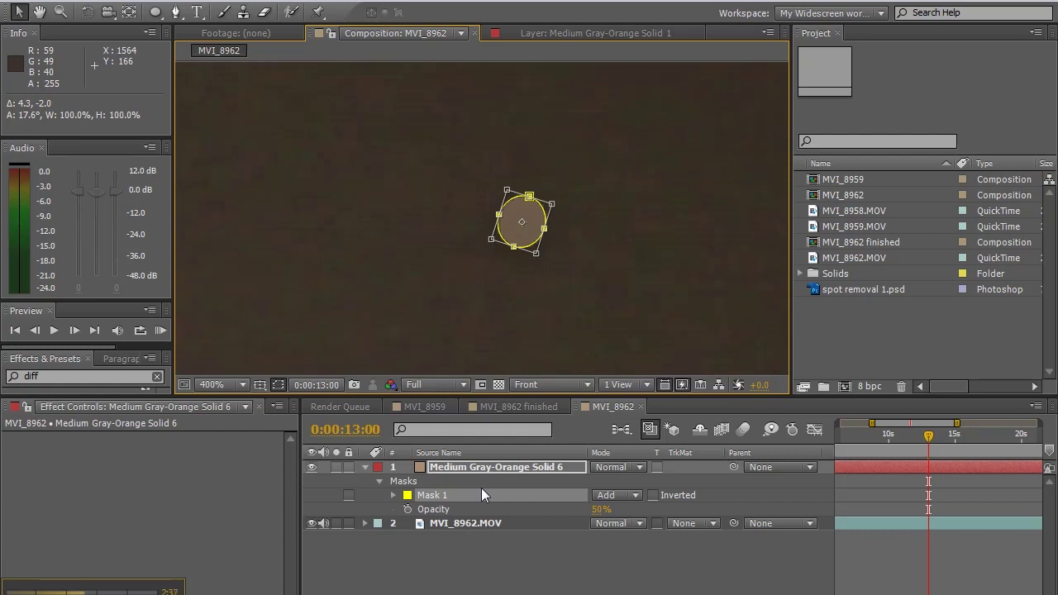
left_click(275, 385)
mouse_move(539, 224)
left_mouse_down()
mouse_move(567, 260)
mouse_move(535, 224)
left_mouse_up()
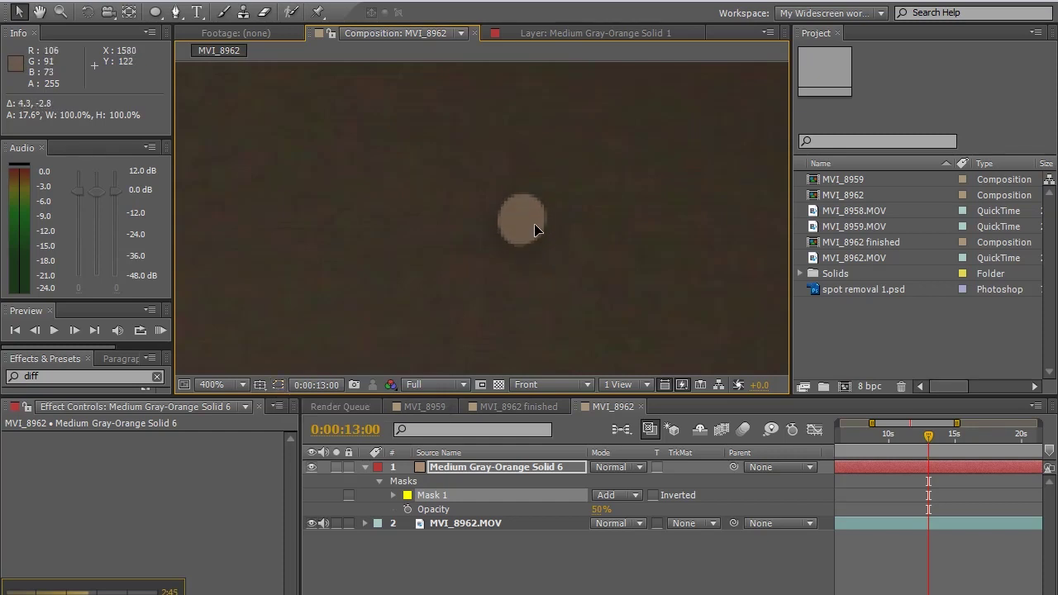
left_click(277, 385)
left_click_drag(552, 201, 556, 205)
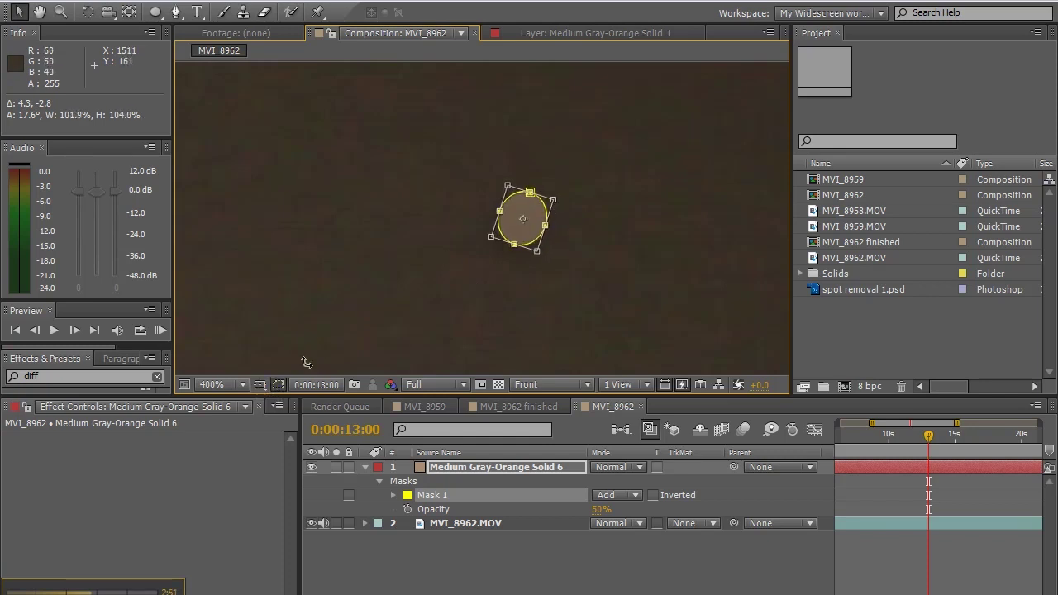
left_click(281, 385)
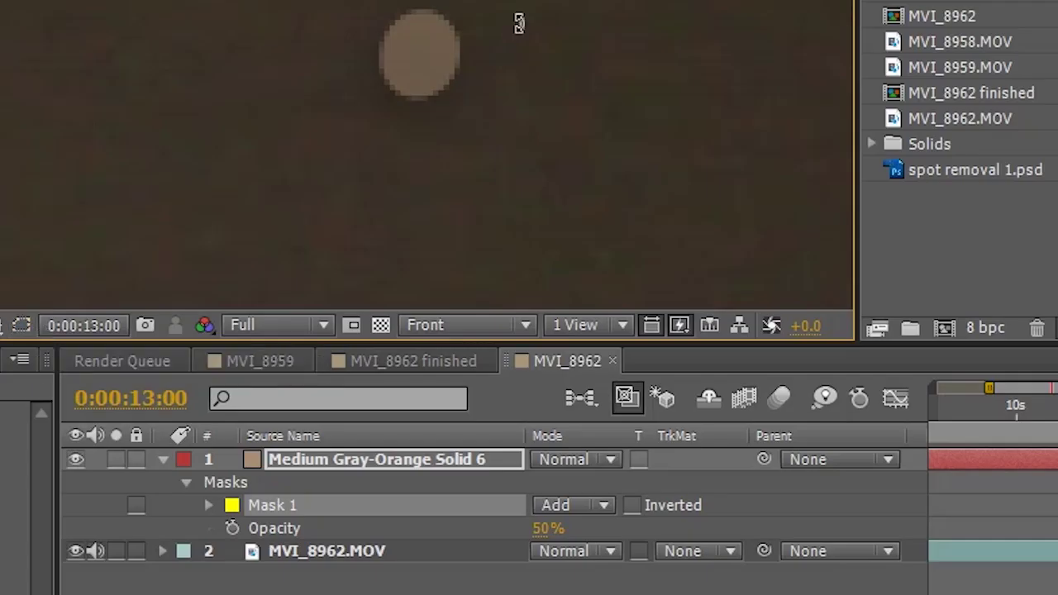
left_click(333, 459)
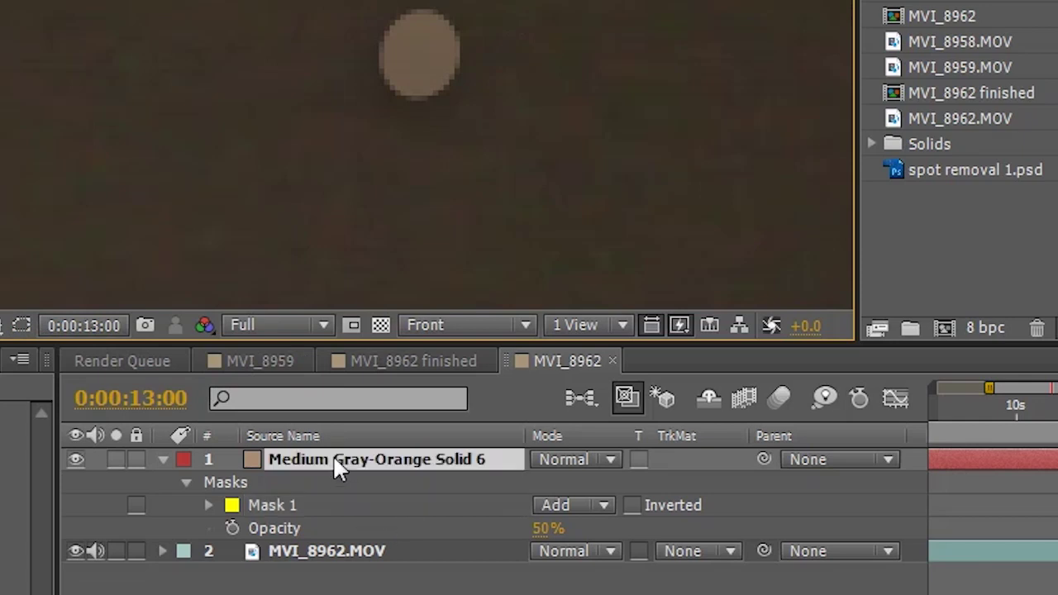
Step: Give Mask 1 a 7-pixel feather
left_click(266, 506)
left_click(207, 506)
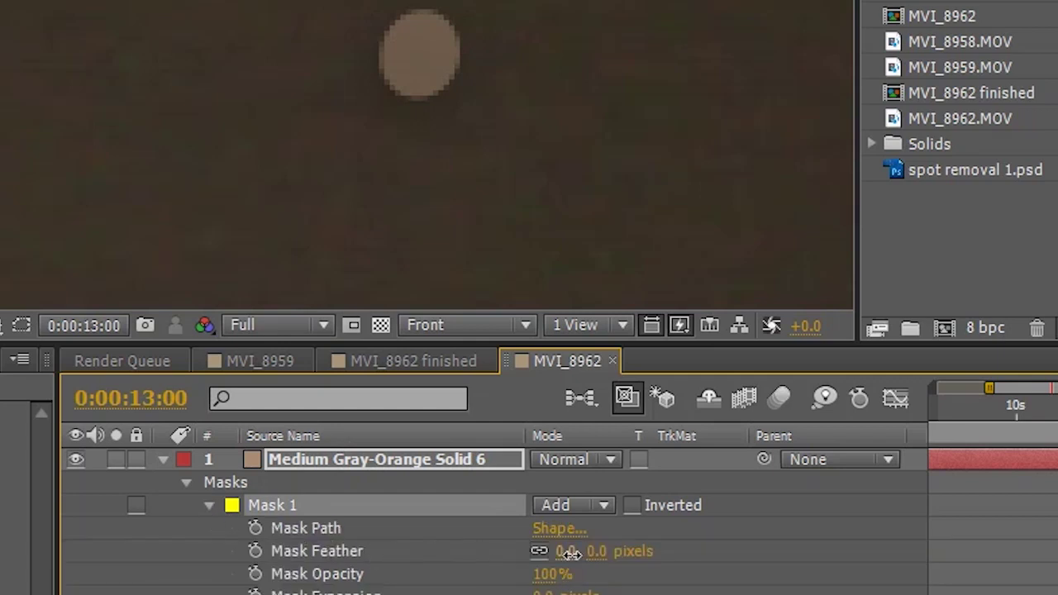
mouse_move(562, 552)
left_mouse_down()
mouse_move(595, 552)
mouse_move(582, 552)
left_mouse_up()
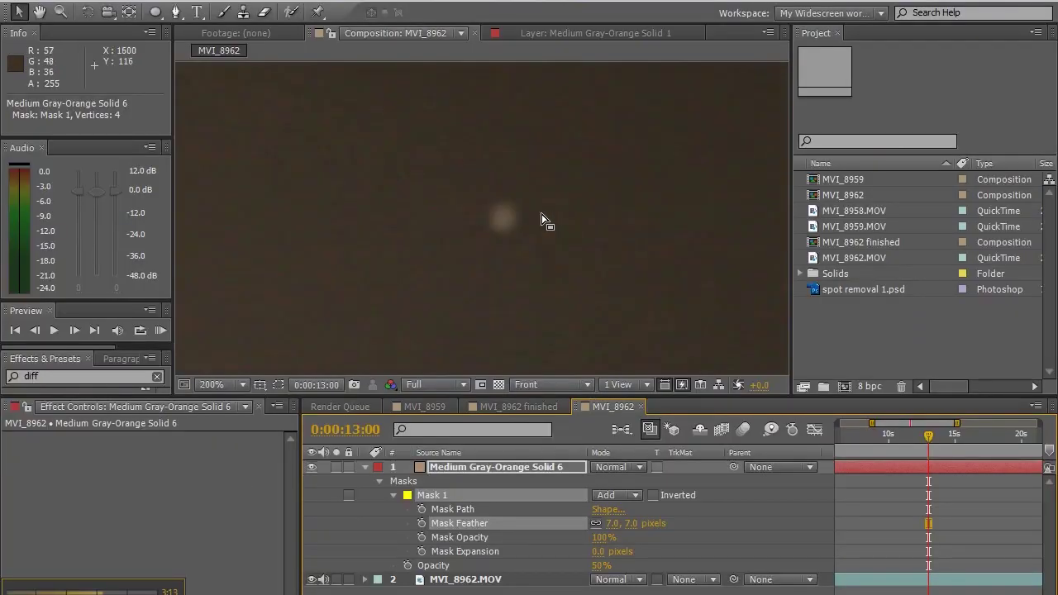
Step: Zoom out to see the whole frame, then zoom back in on the speck area
scroll(542, 220, "down", 8)
key("h")
left_click_drag(399, 157, 501, 85)
key("v")
scroll(513, 141, "up", 5)
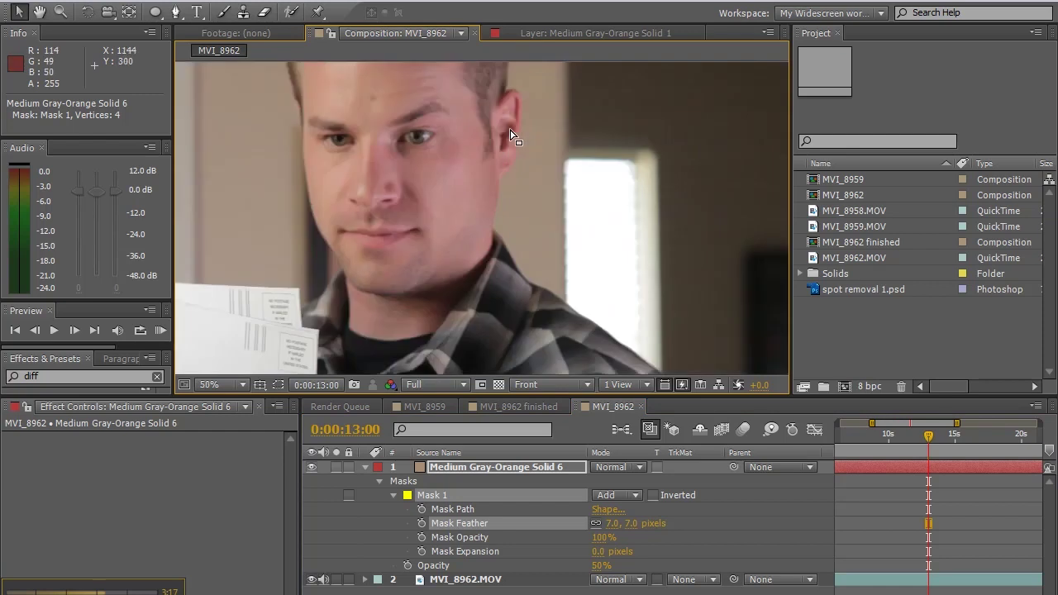
key("h")
left_click_drag(657, 177, 624, 162)
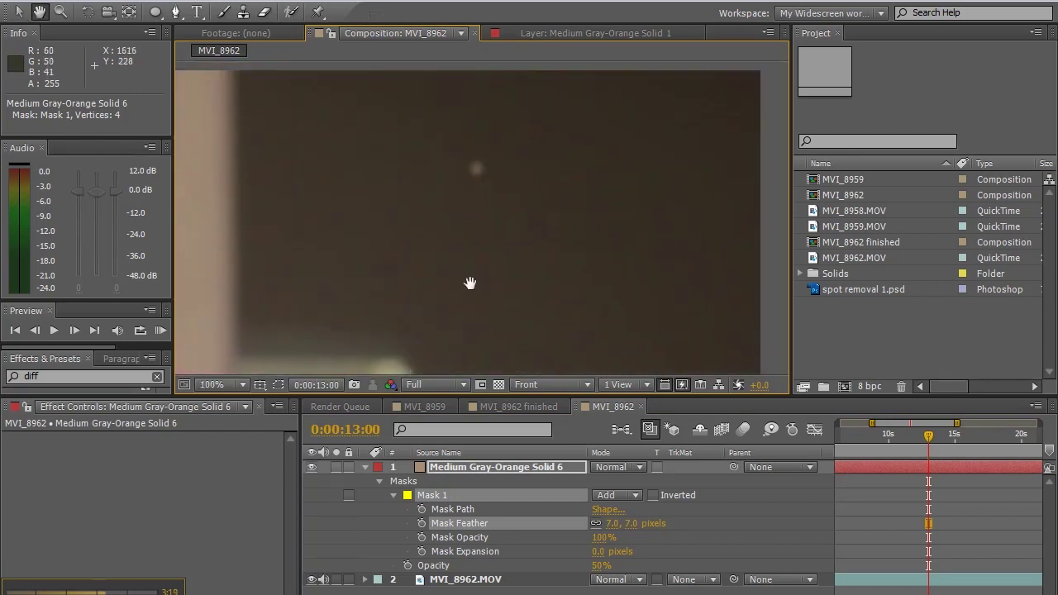
Step: Set the solid's blend mode to Color Dodge and its opacity to 25%
left_click(617, 467)
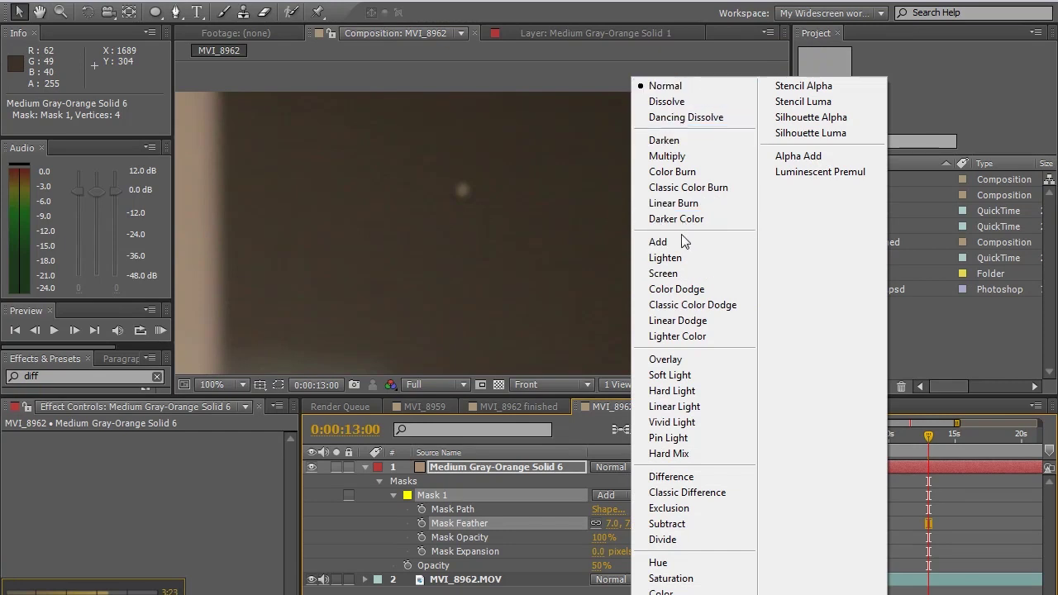
left_click(678, 288)
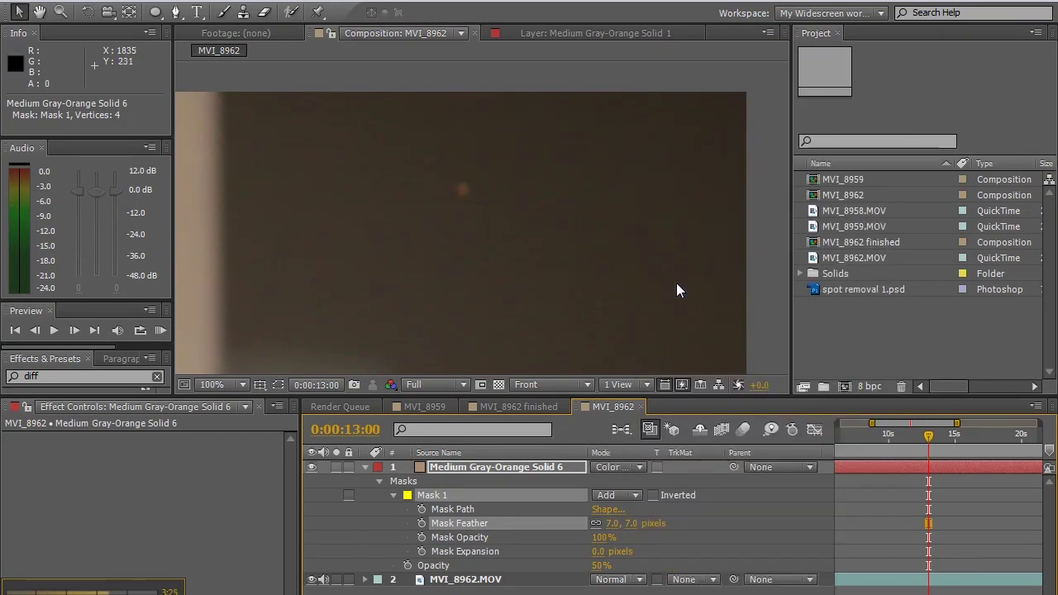
left_click(600, 565)
type("25")
key("Return")
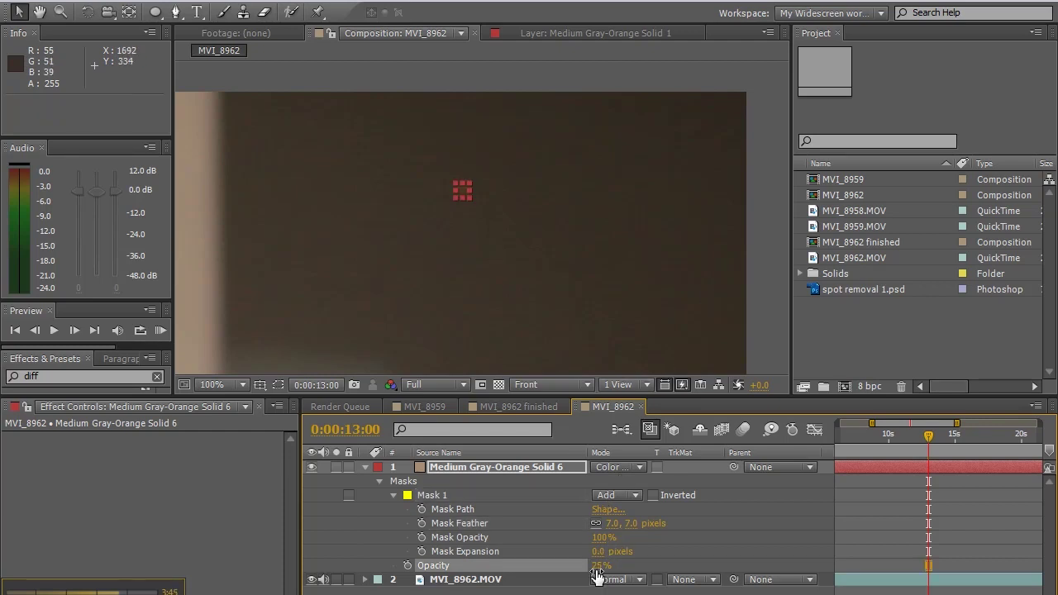
left_click(460, 581)
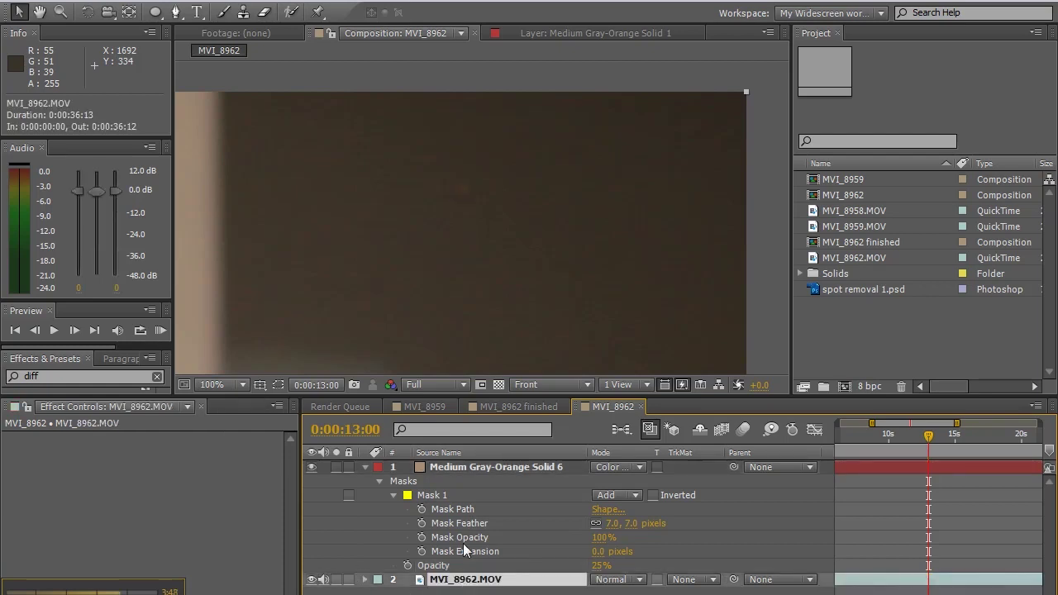
key("F2")
Step: Lower the solid's opacity to 18% and deselect it to judge the patch
left_click(601, 569)
type("18")
key("Return")
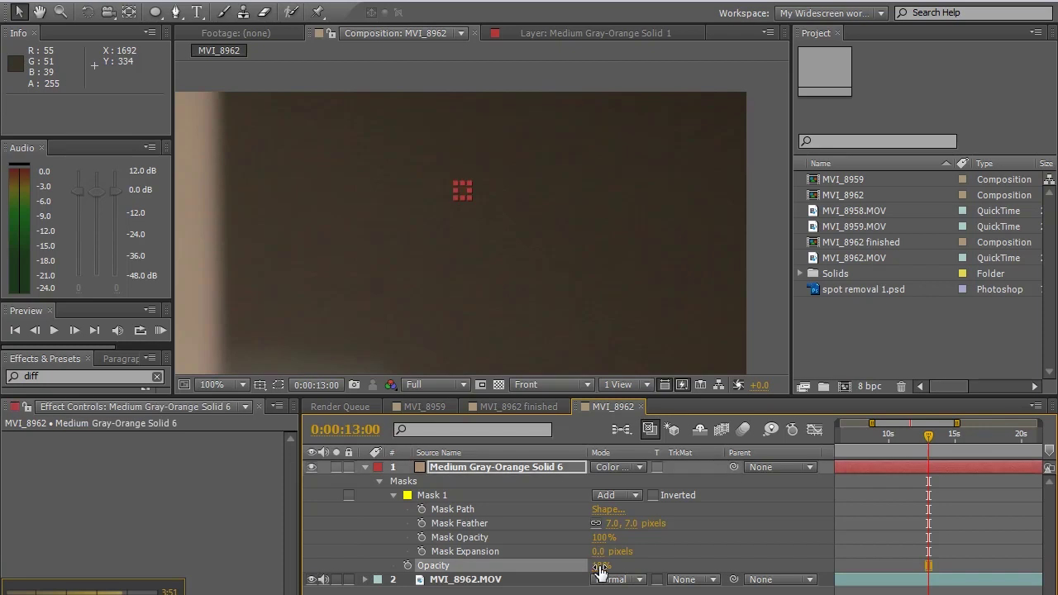
left_click(493, 583)
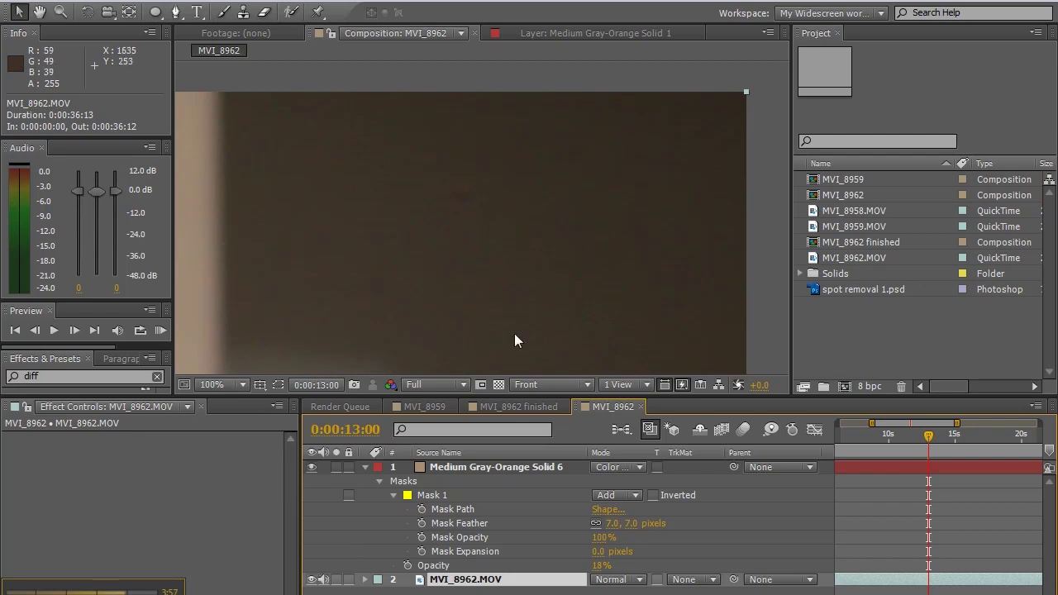
Step: Apply Color Balance (HLS) to the Medium Gray-Orange Solid 6 layer
left_click(499, 468)
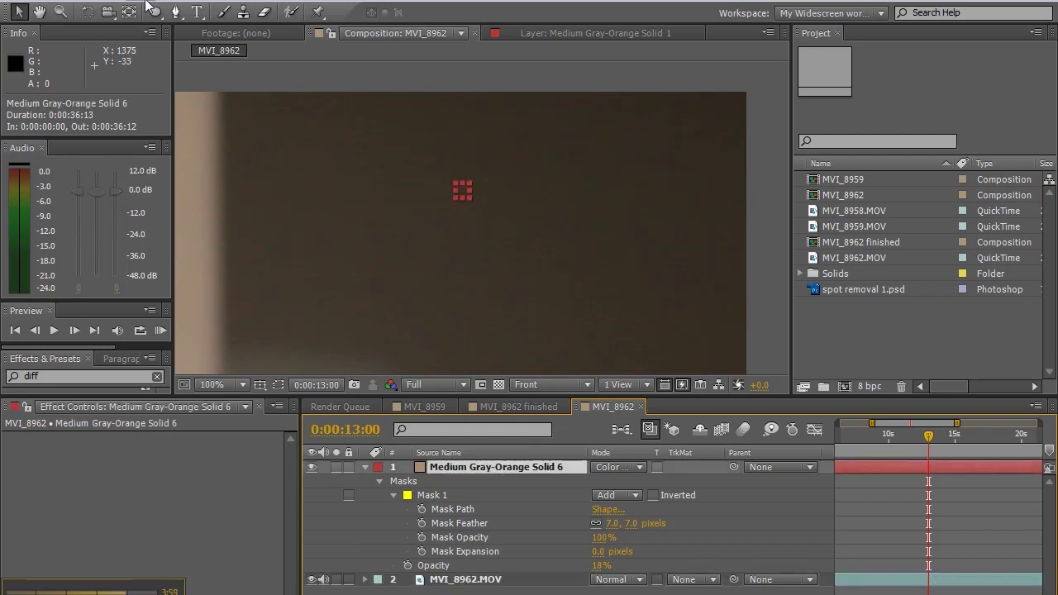
left_click(168, 4)
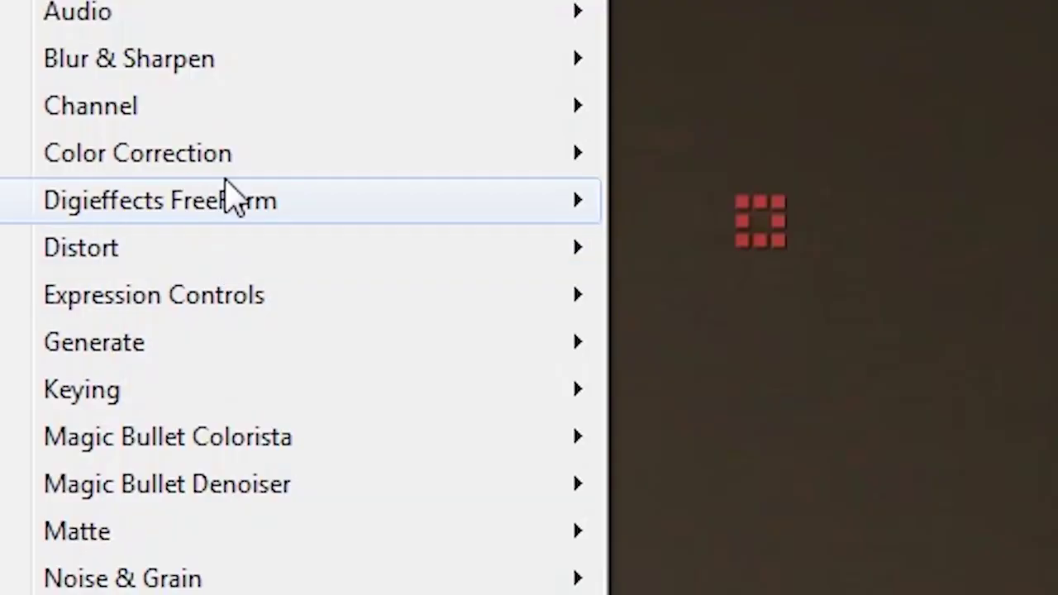
mouse_move(277, 166)
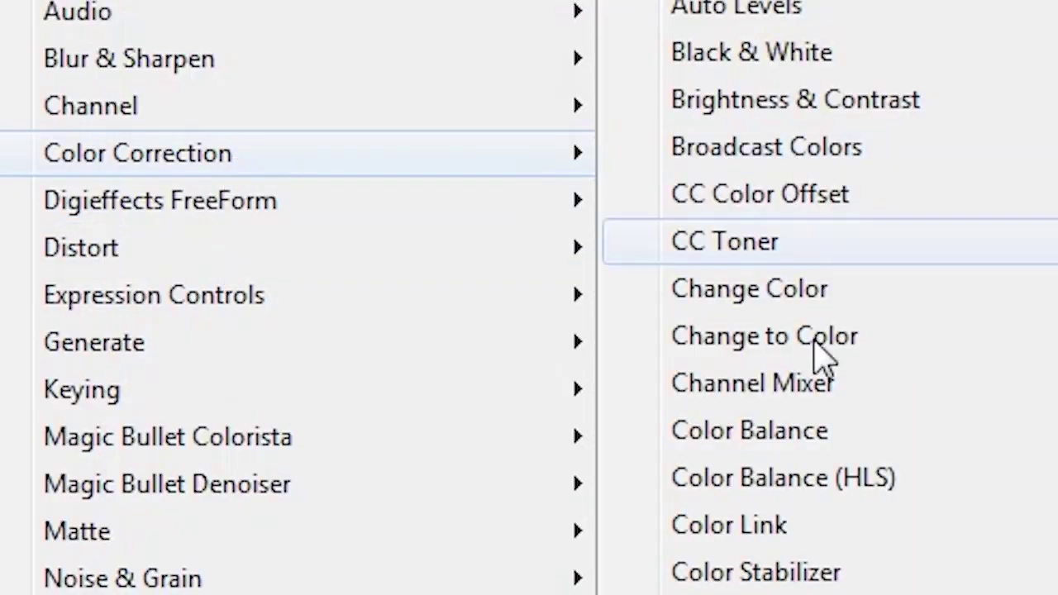
left_click(843, 480)
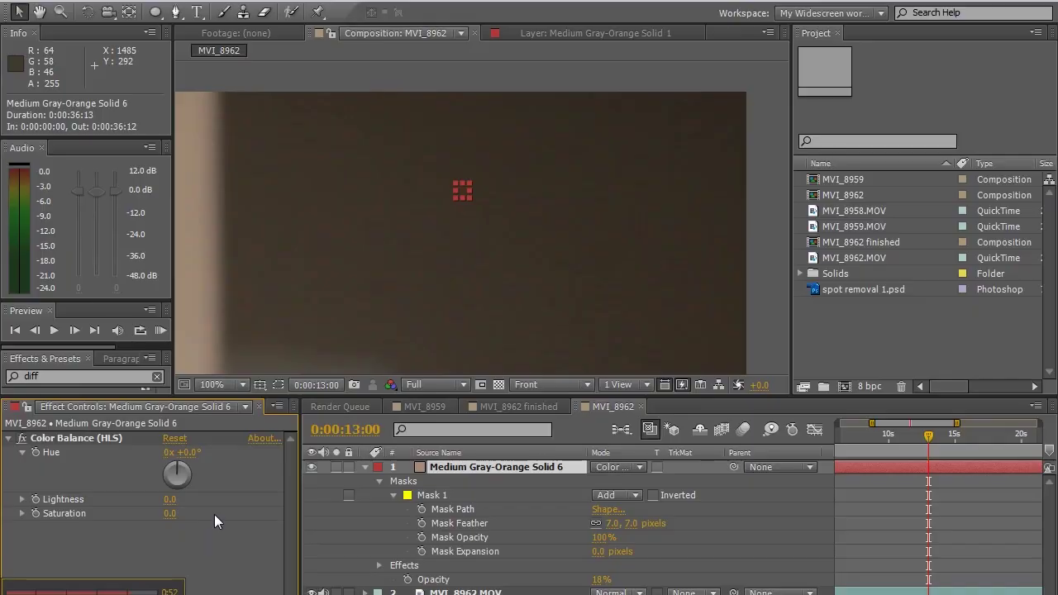
Step: Set Color Balance (HLS) Saturation to -12 and Lightness to -5.0
left_click(448, 538)
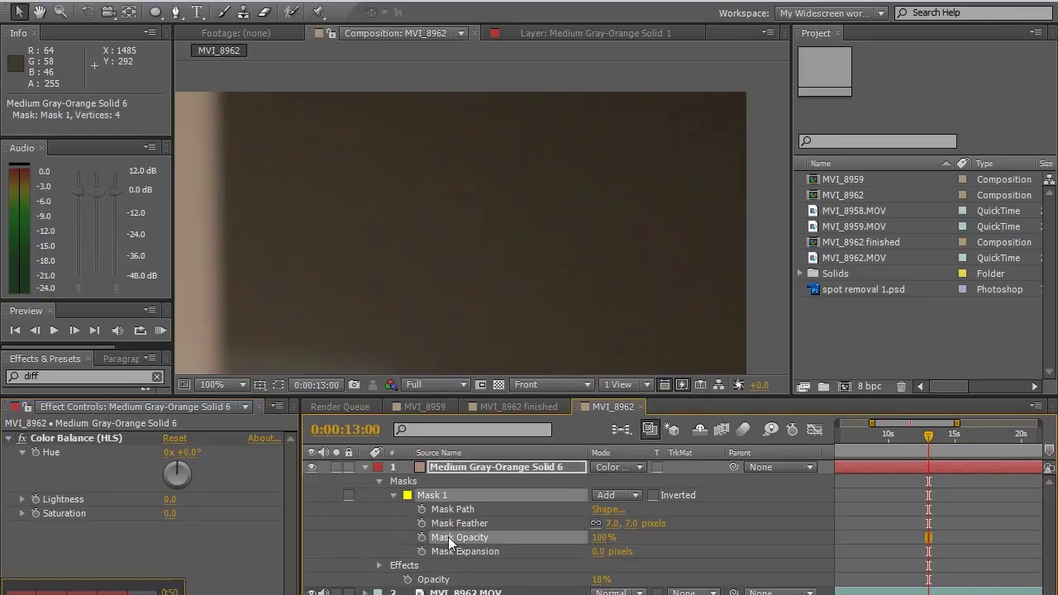
left_click_drag(171, 515, 175, 514)
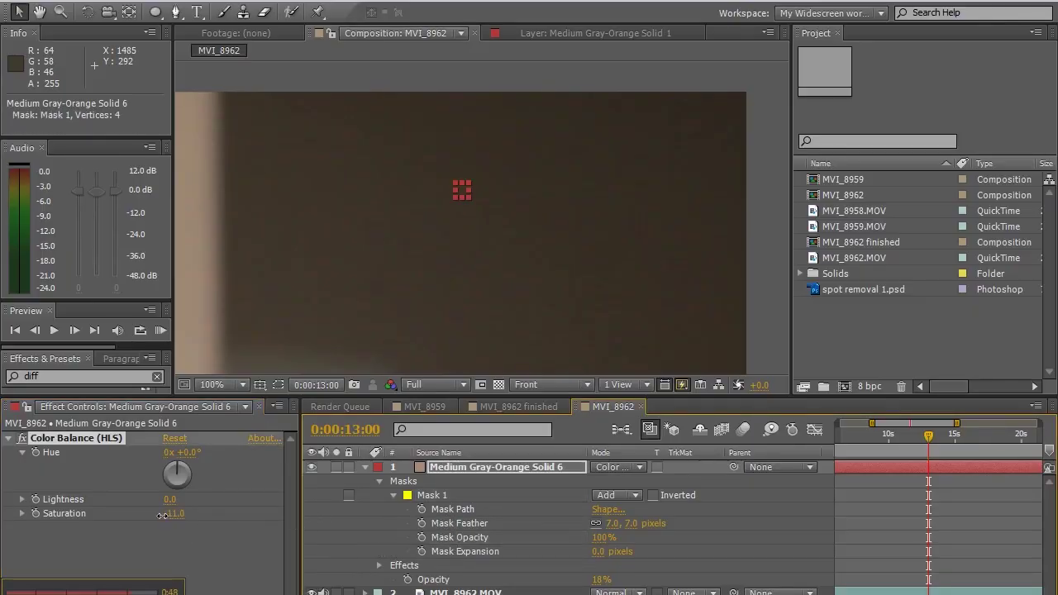
left_click(191, 545)
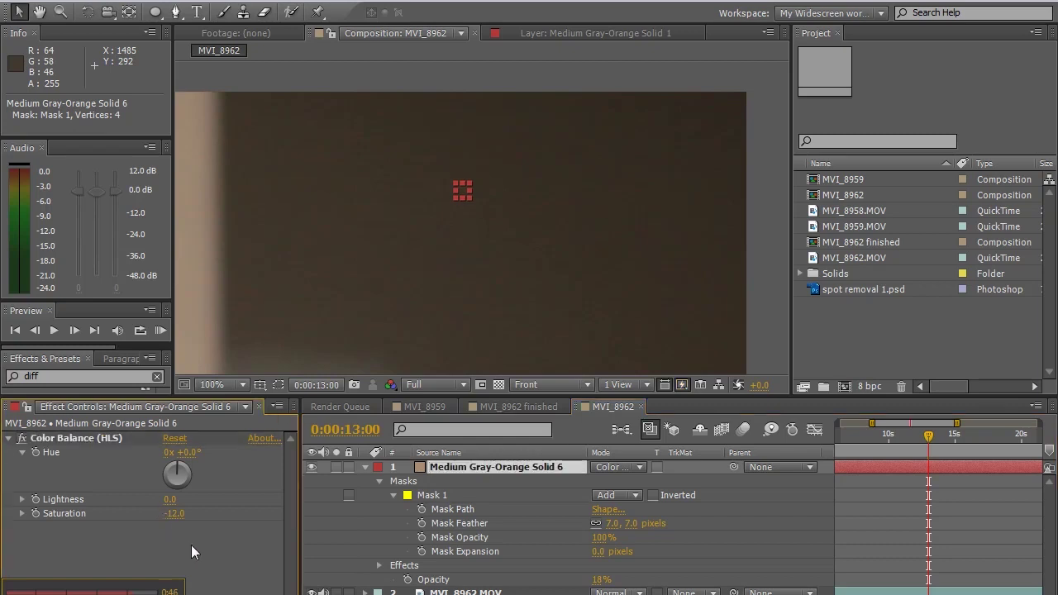
left_click(467, 494)
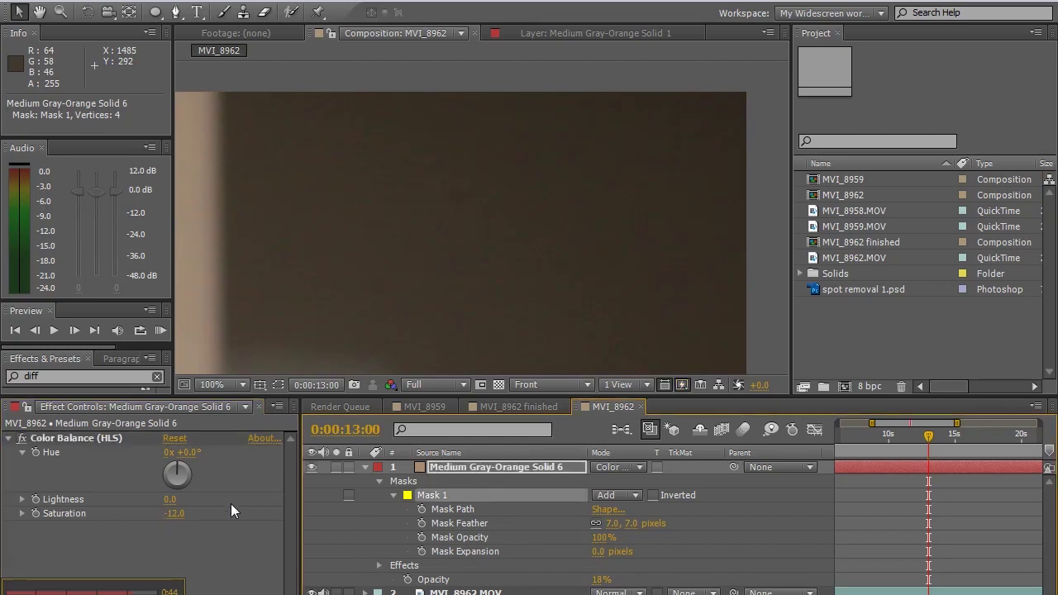
left_click_drag(170, 500, 164, 500)
left_click(196, 546)
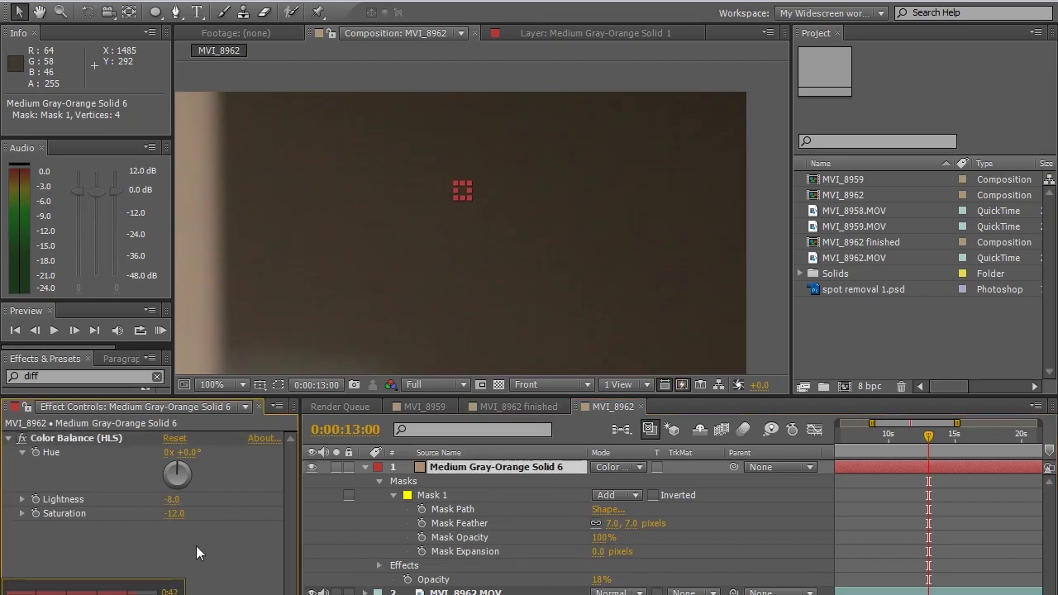
left_click(485, 494)
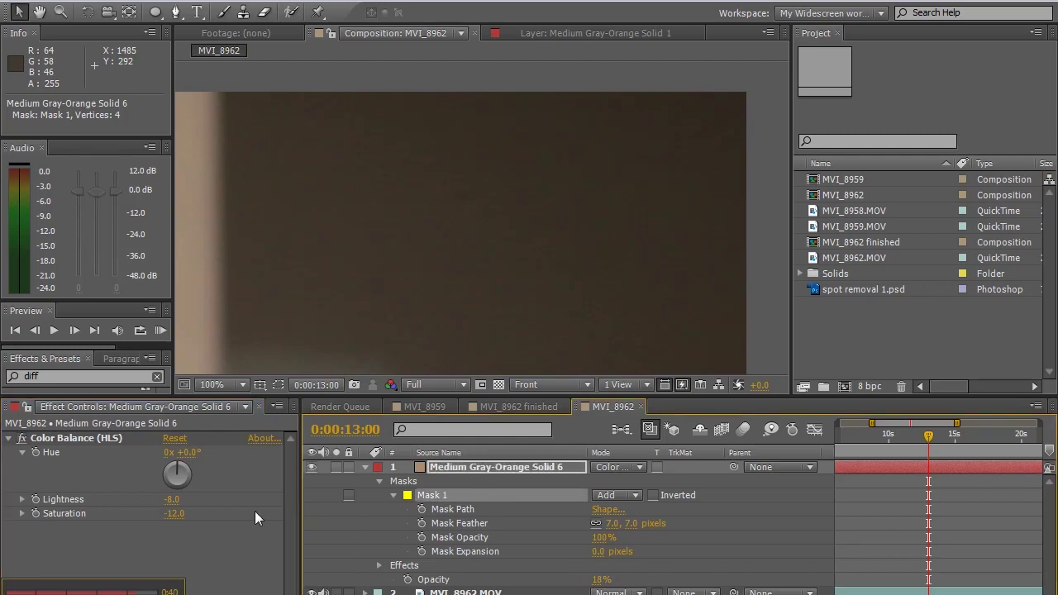
left_click(172, 499)
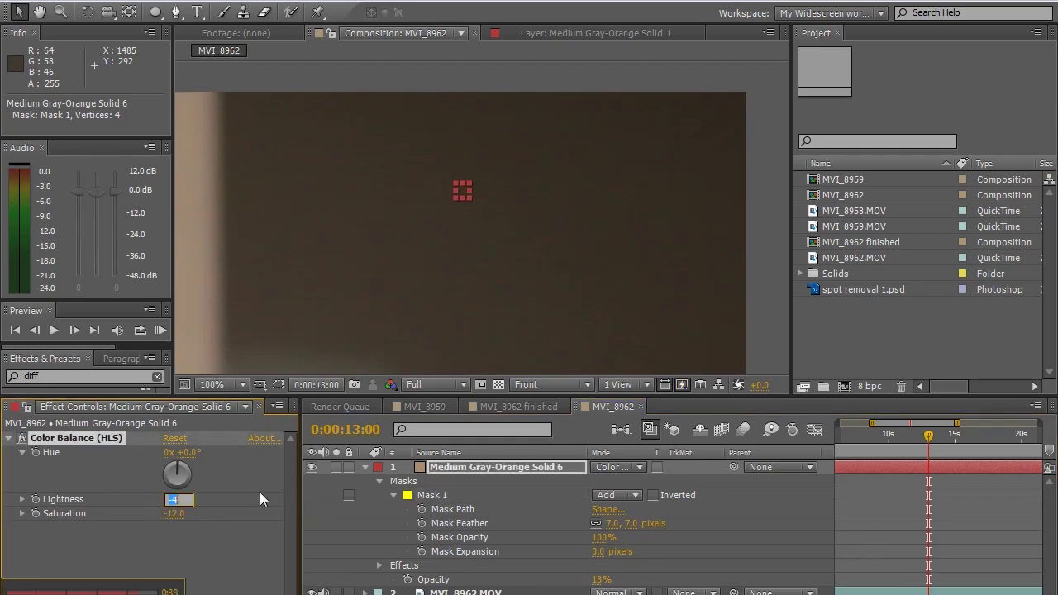
type("-5")
left_click(248, 526)
Step: Set the solid's opacity to 28% and ease Saturation back to about -8
left_click(499, 499)
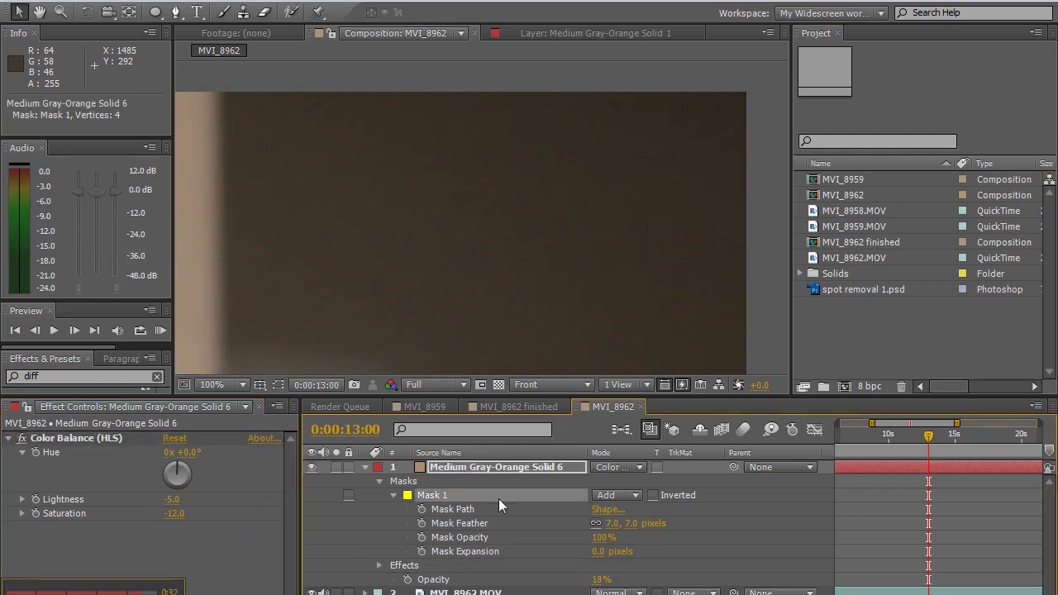
left_click_drag(598, 579, 602, 579)
left_click(696, 539)
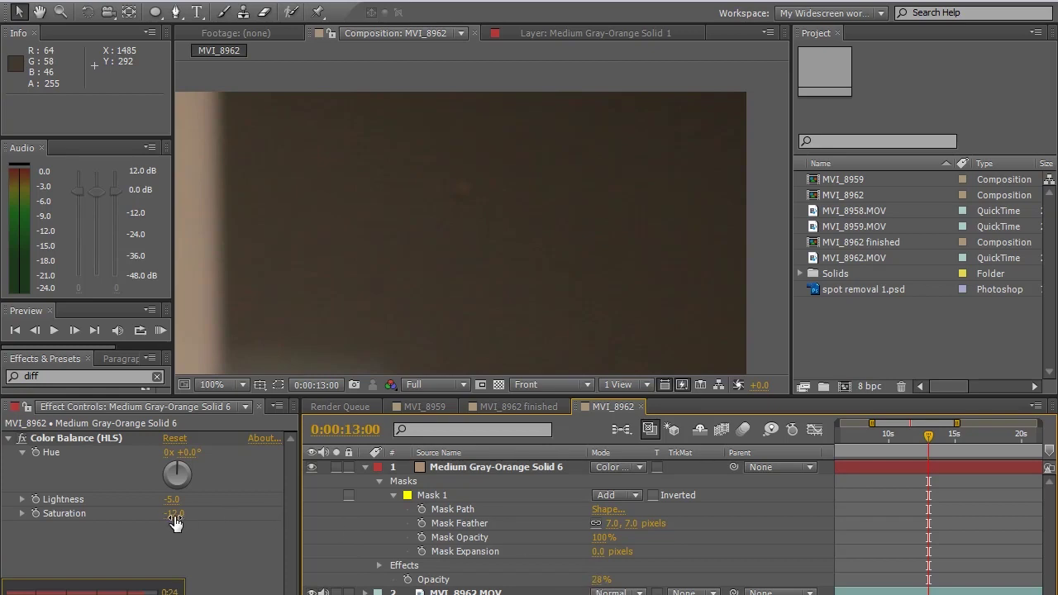
left_click_drag(175, 520, 164, 518)
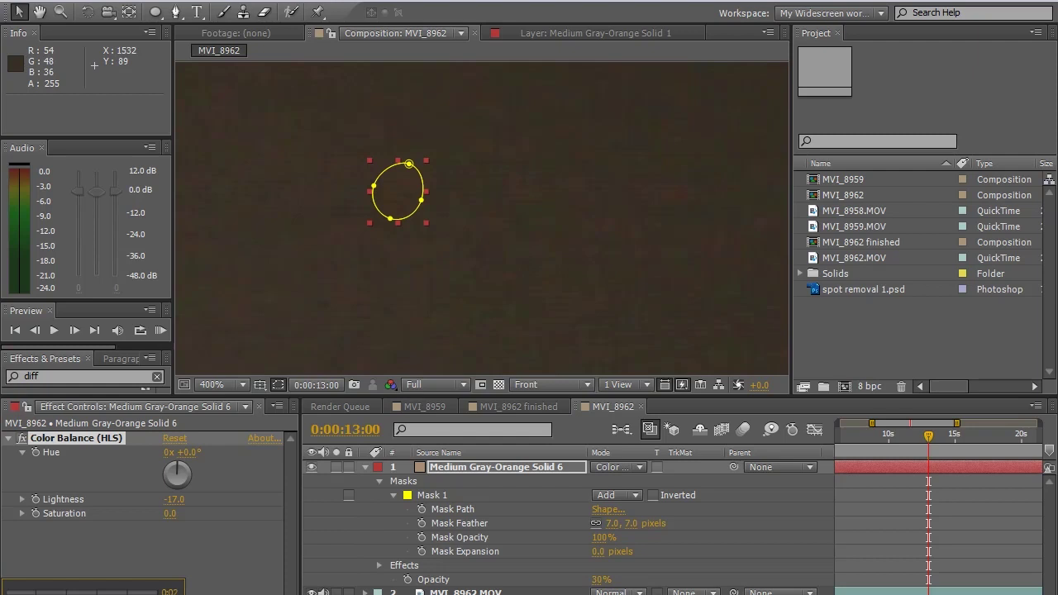
Step: Deselect the effect and solid, and return the viewer to 100% magnification
left_click(140, 548)
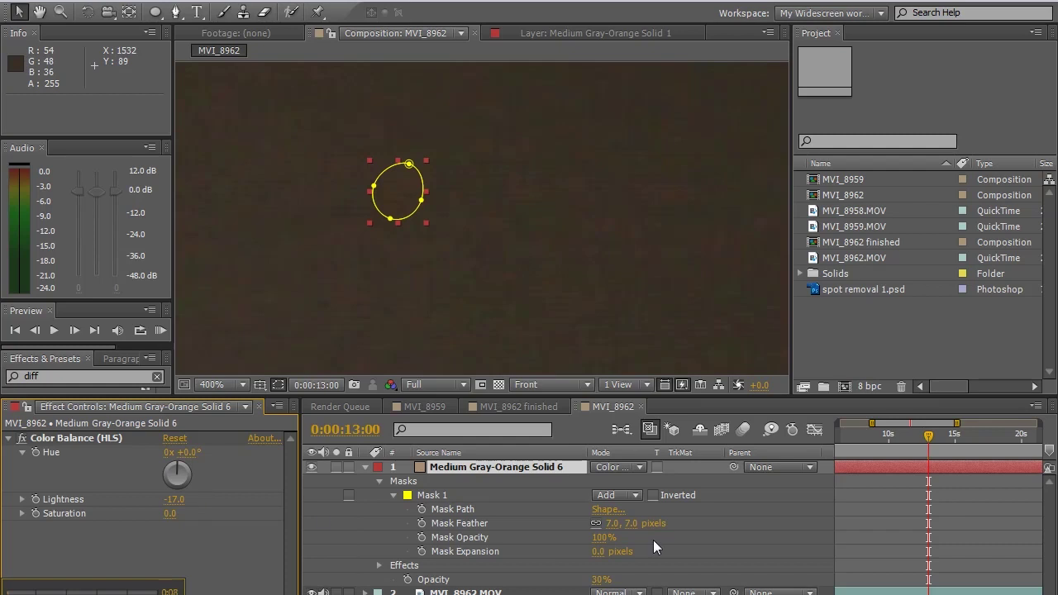
left_click(459, 281)
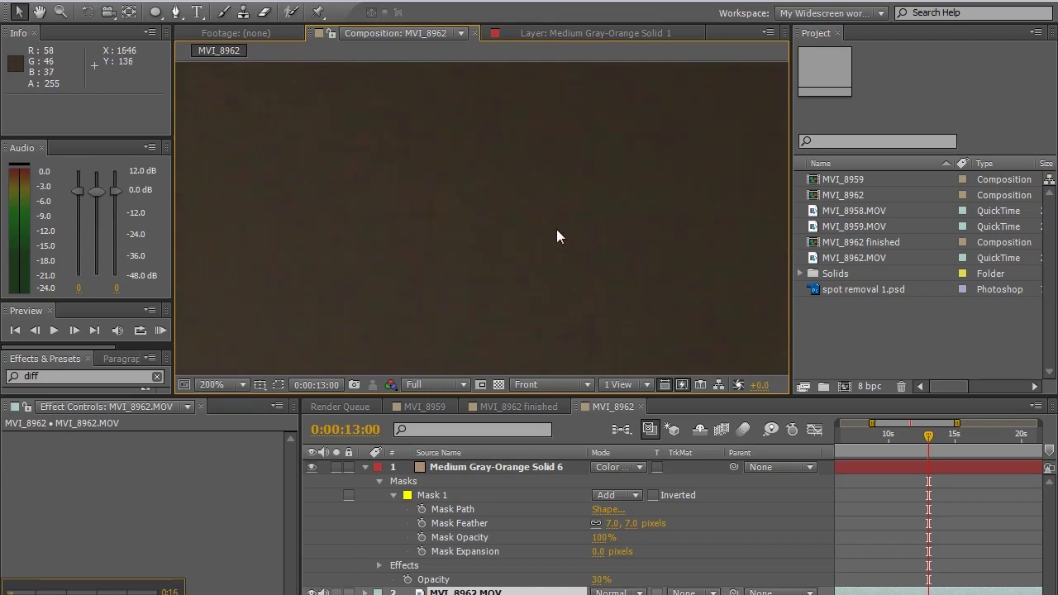
key("slash")
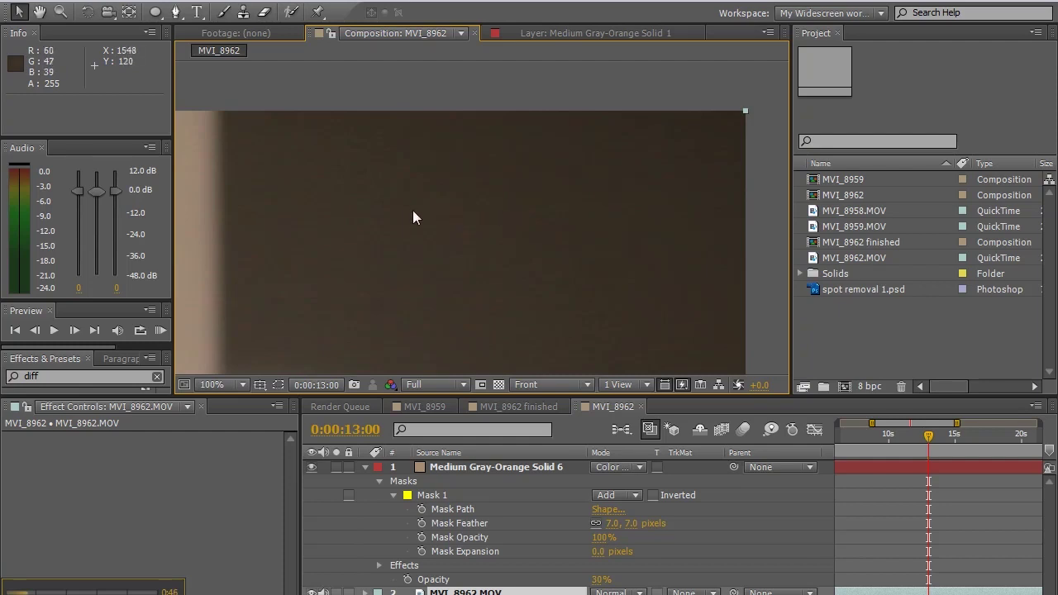
Step: Center the whole frame in the Composition viewer
scroll(434, 215, "down", 4)
key("h")
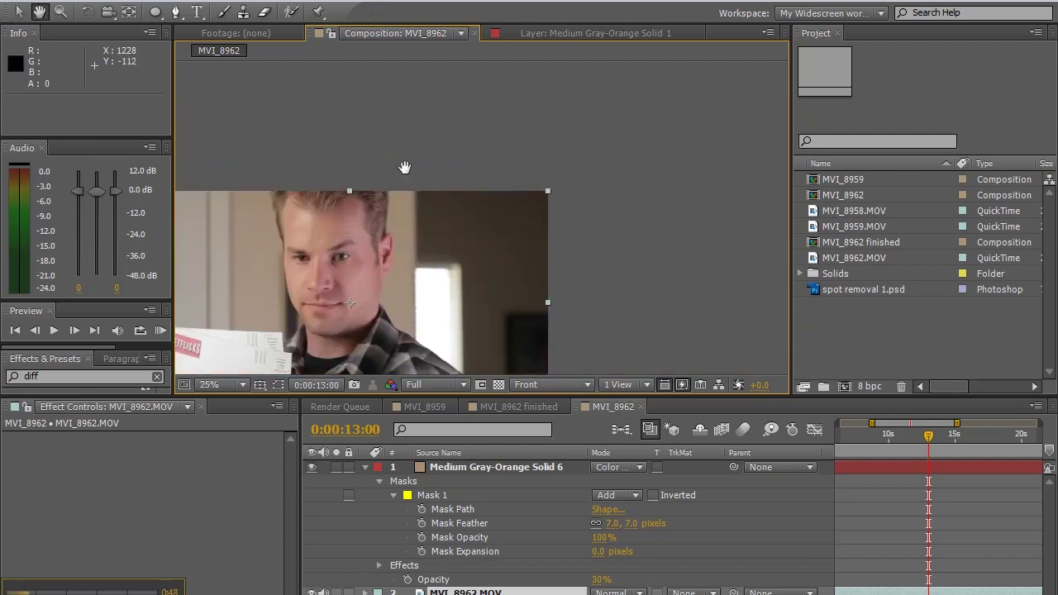
left_click_drag(404, 168, 540, 101)
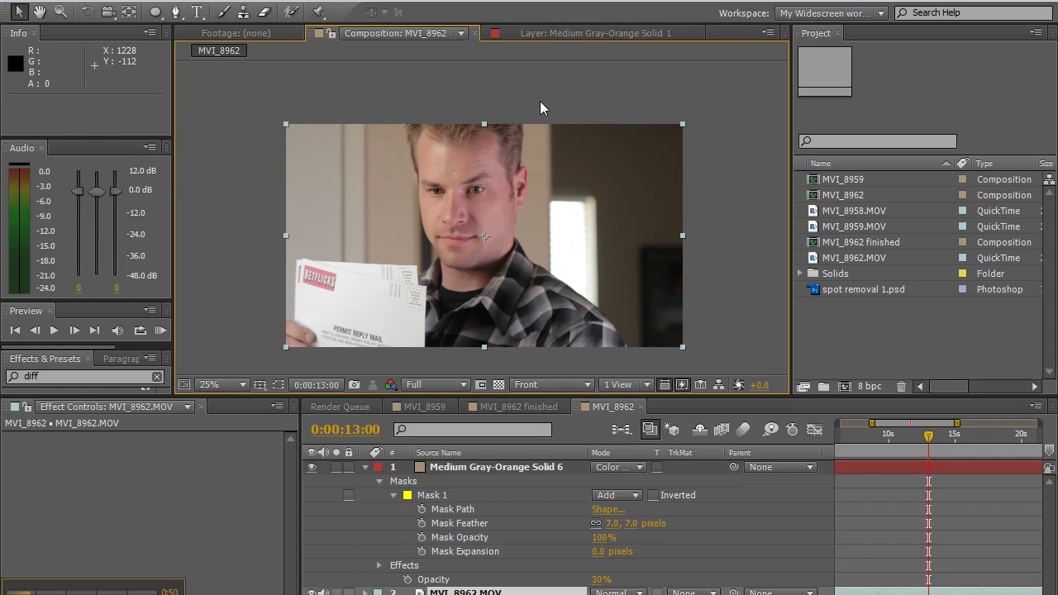
scroll(540, 101, "up", 3)
scroll(539, 101, "down", 2)
scroll(540, 101, "up", 1)
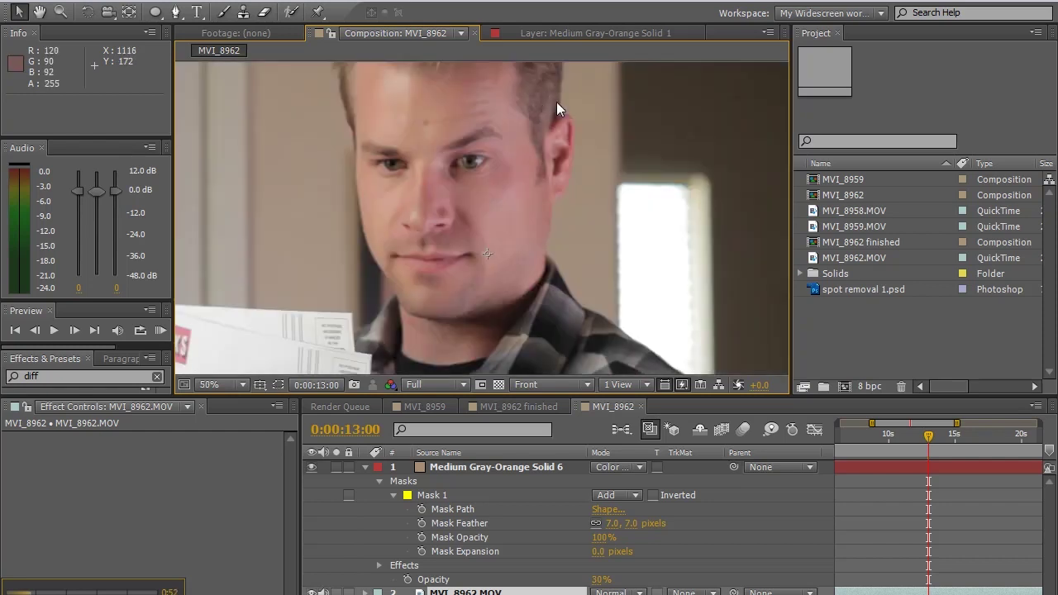
Step: Scrub through 0:00:10:18, 0:00:15:01 and 0:00:18:00 following the speck, ending at 0:00:16:13
left_click_drag(922, 438, 900, 439)
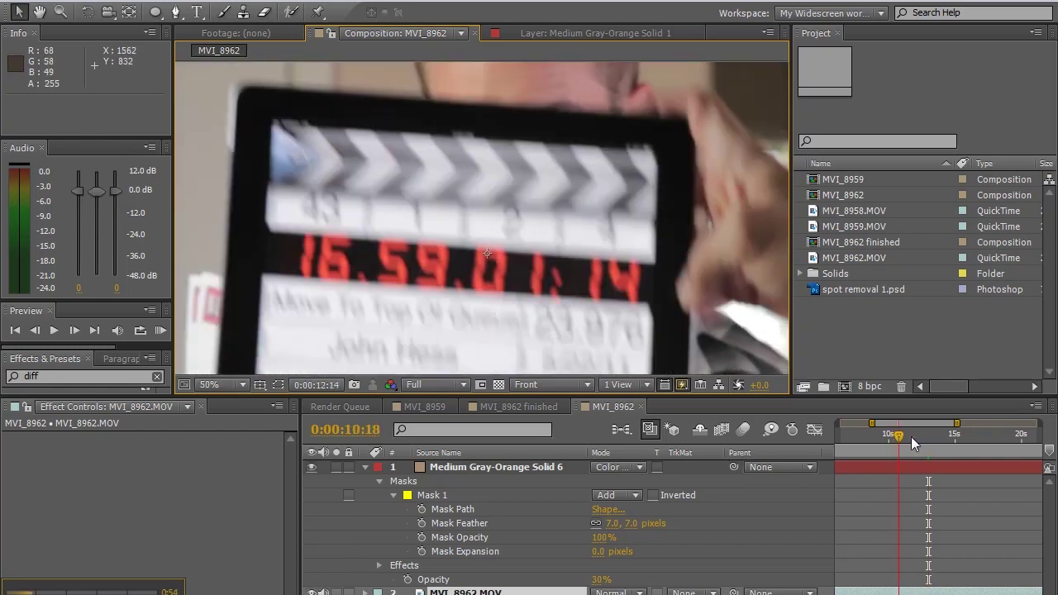
left_click(956, 438)
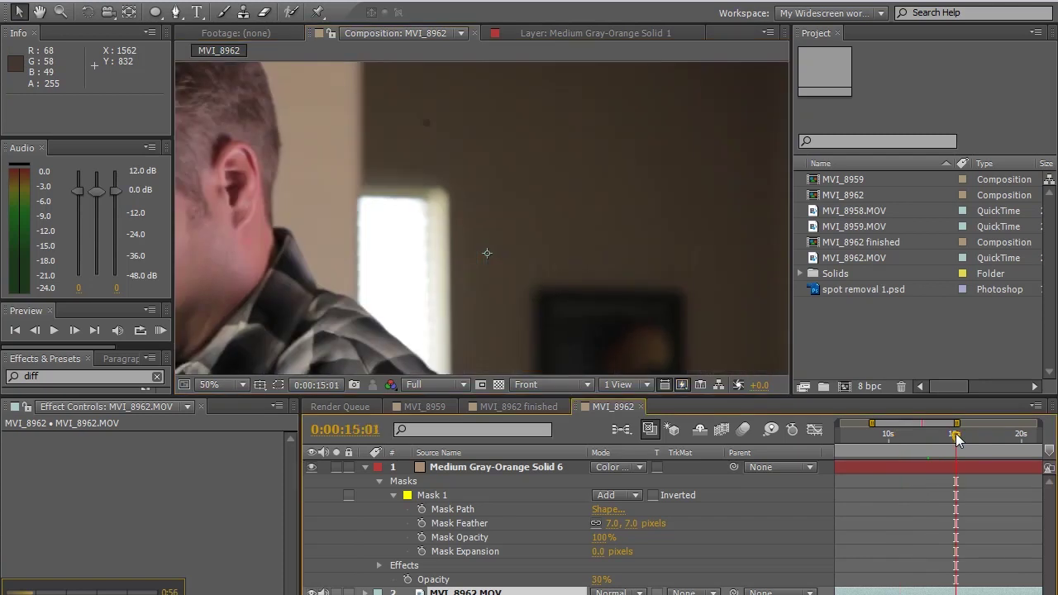
key("comma")
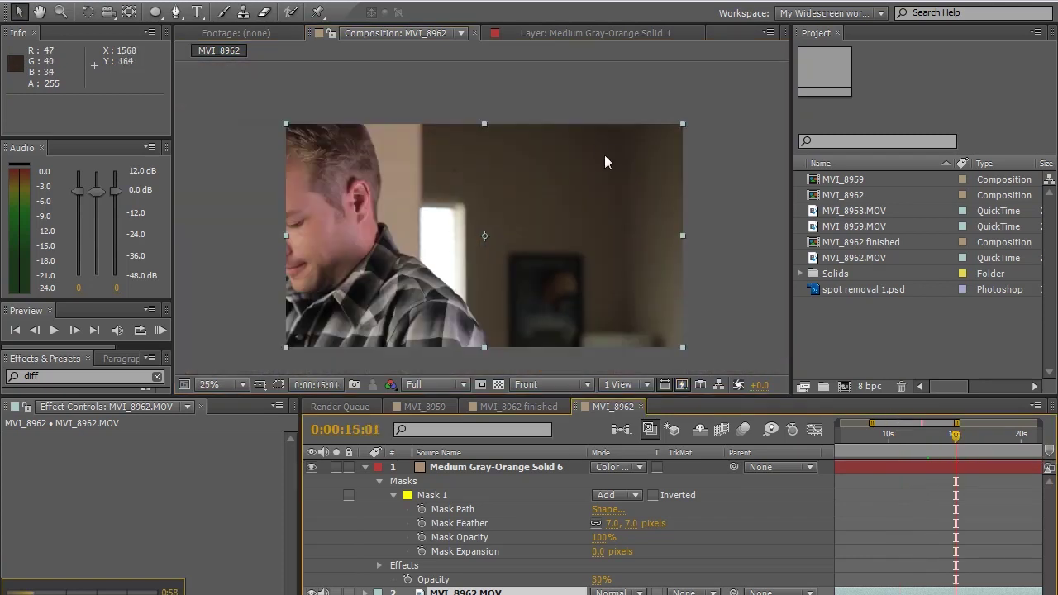
left_click_drag(984, 438, 946, 452)
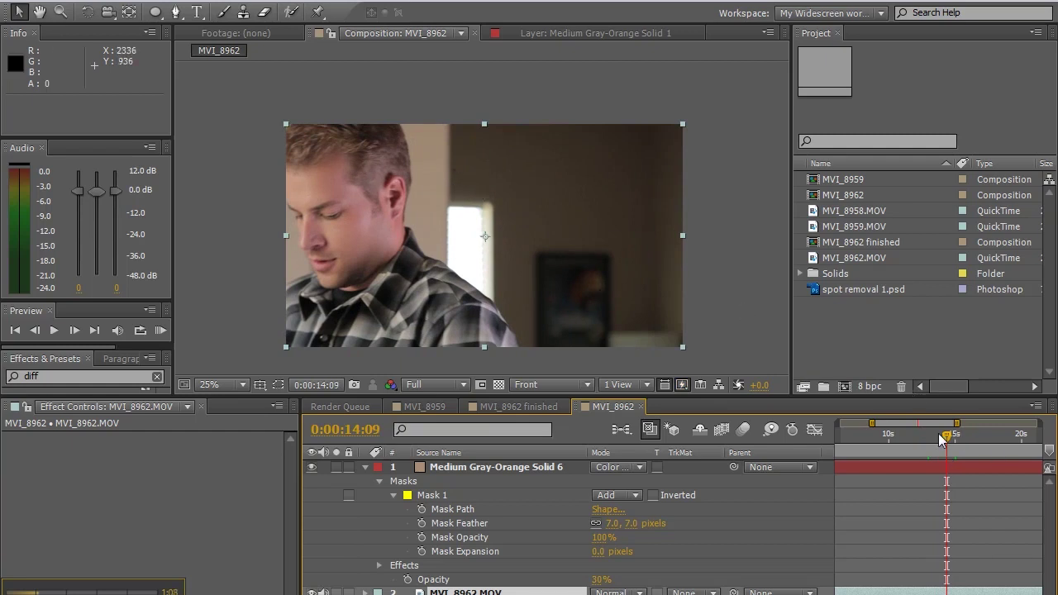
left_click_drag(942, 438, 906, 436)
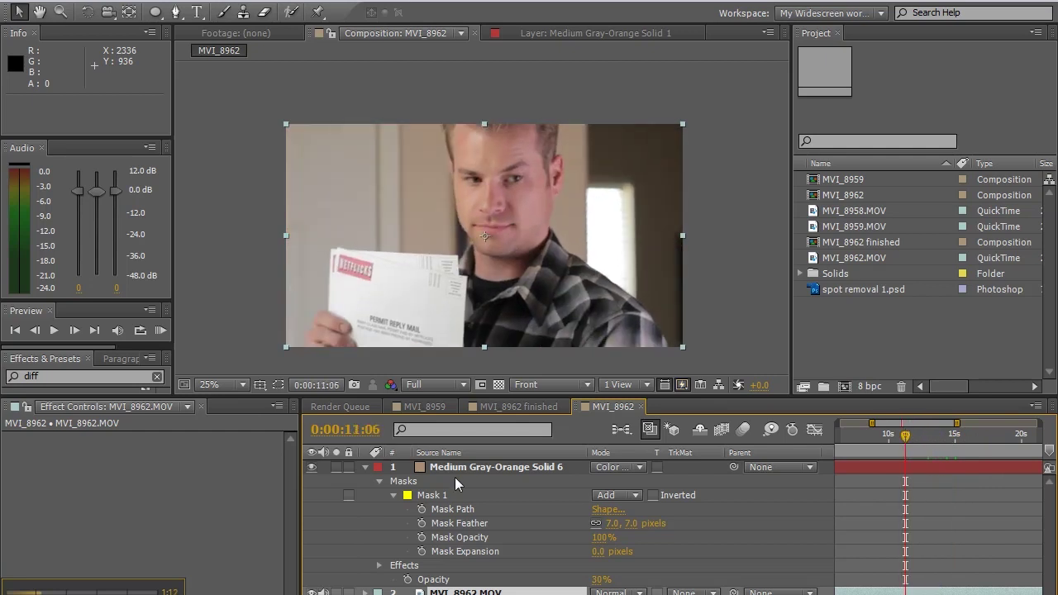
left_click(461, 470)
Step: Duplicate the colour-balance solid with Ctrl+D and select the new top copy
key("ctrl+d")
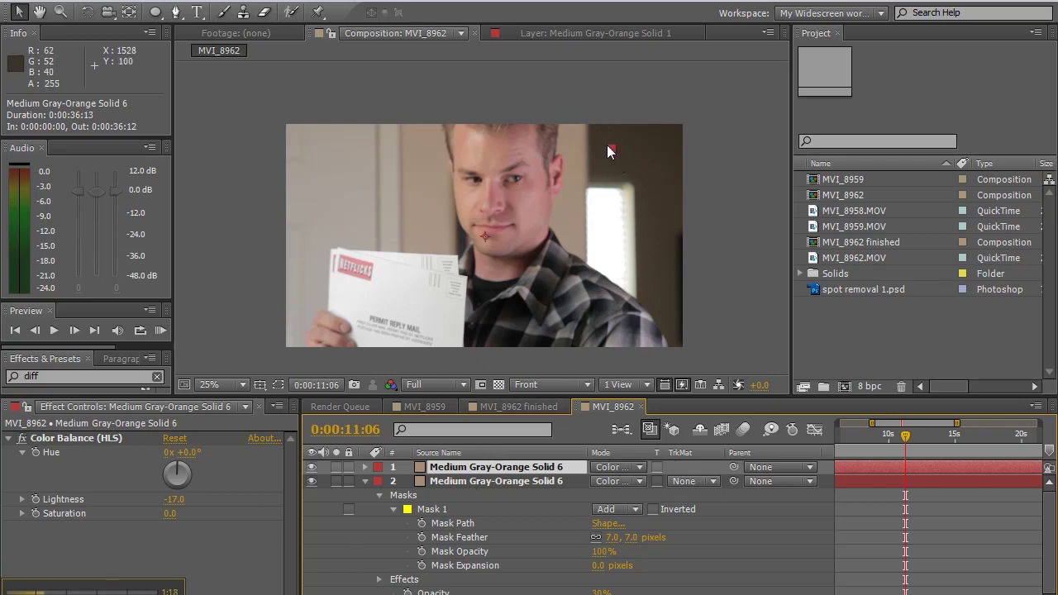
left_click(511, 481)
left_click(513, 472)
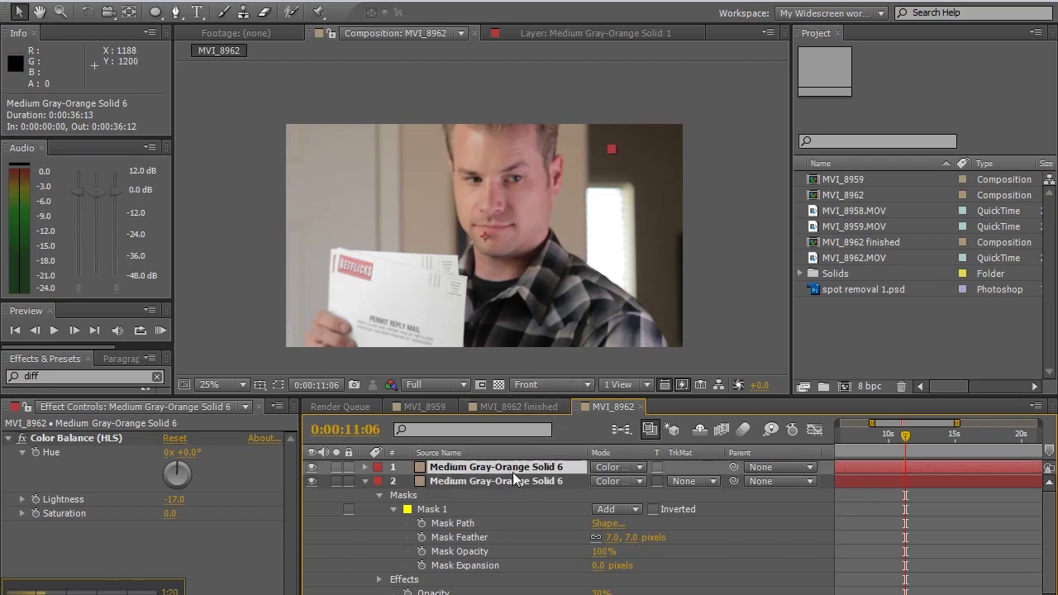
key("m")
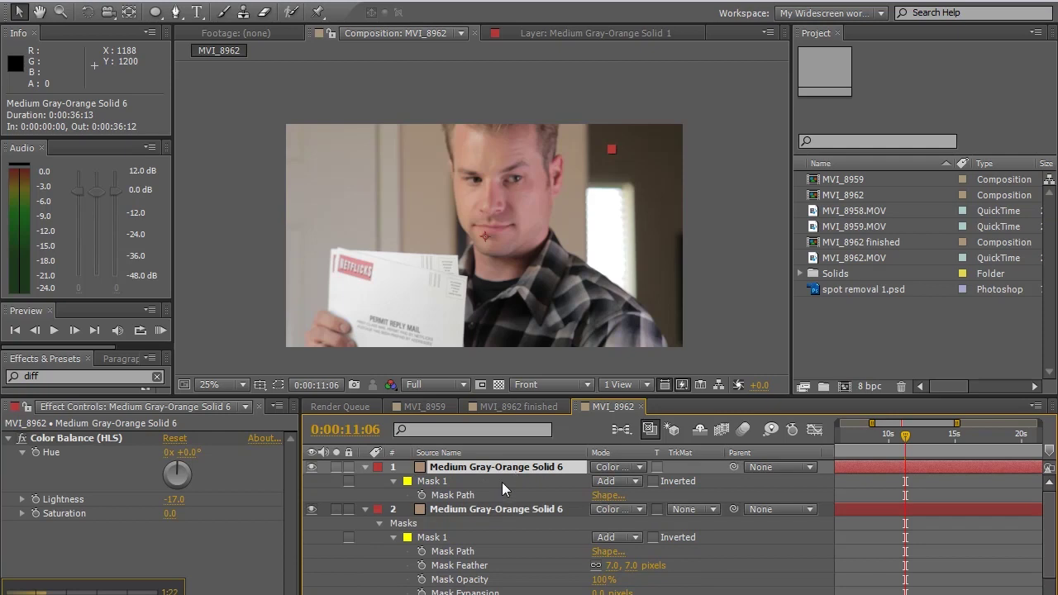
key("m")
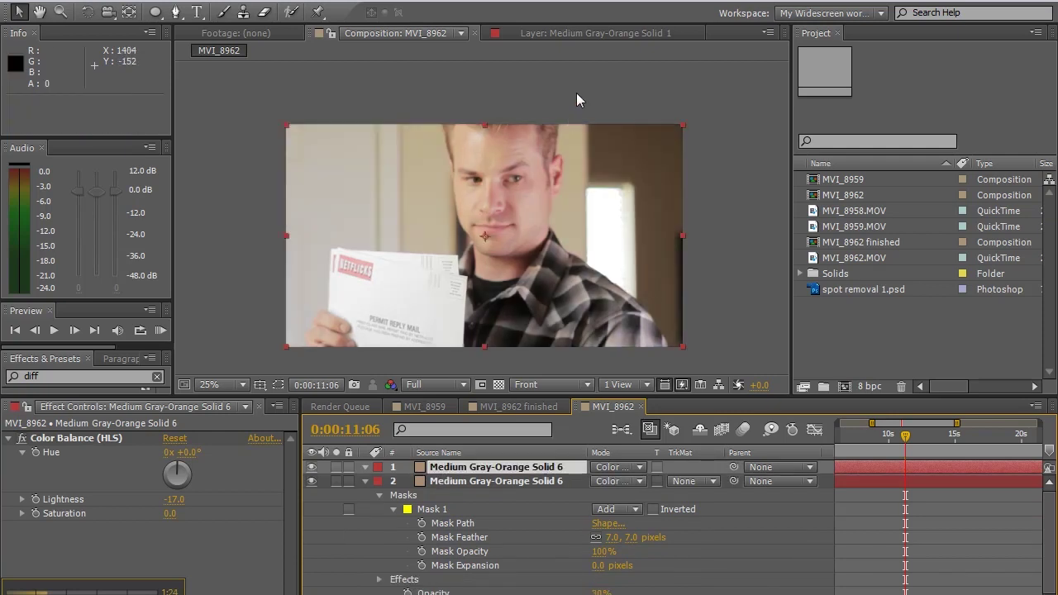
Step: Zoom to 100% on the forehead and hide the top solid copy
key("period")
key("period")
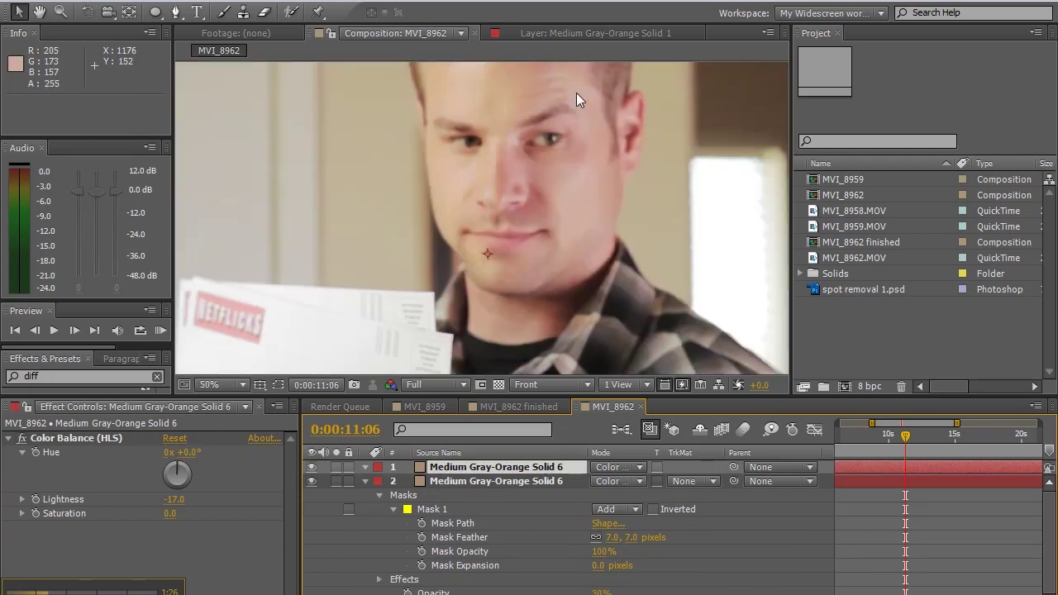
key("h")
left_click_drag(646, 154, 548, 226)
key("v")
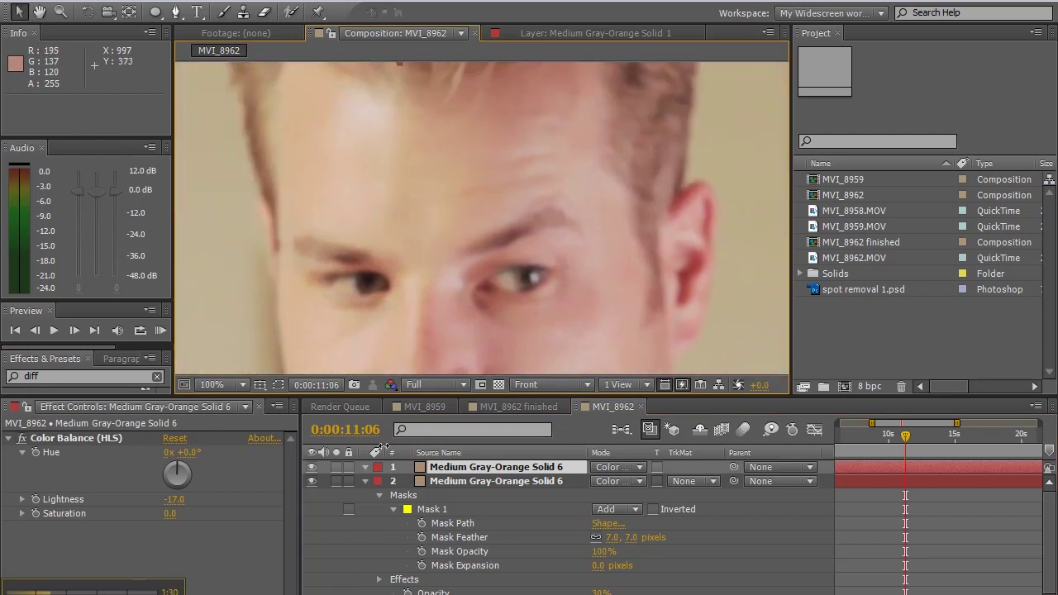
left_click(314, 468)
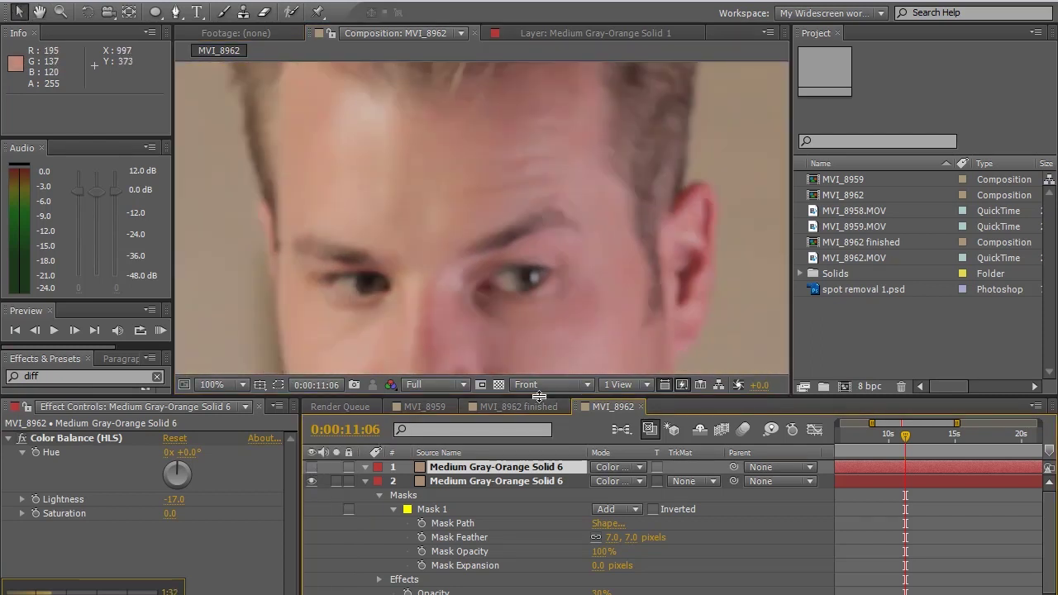
Step: Zoom out to 50% and move the time to 0:00:12:17 for the next speck
scroll(558, 319, "down", 2)
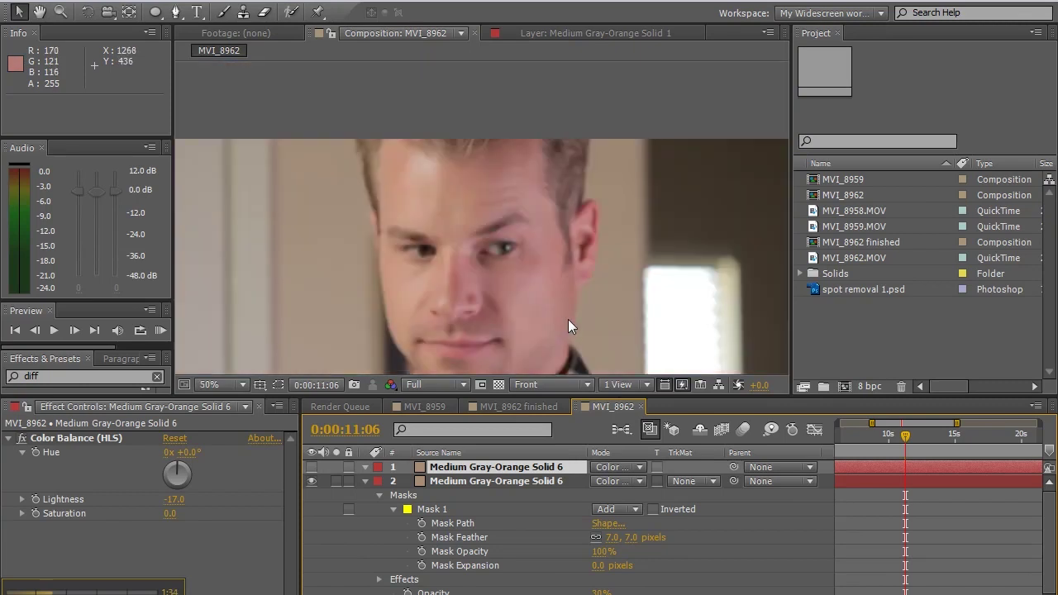
key("h")
left_click_drag(568, 319, 540, 190)
key("v")
left_click_drag(906, 436, 925, 435)
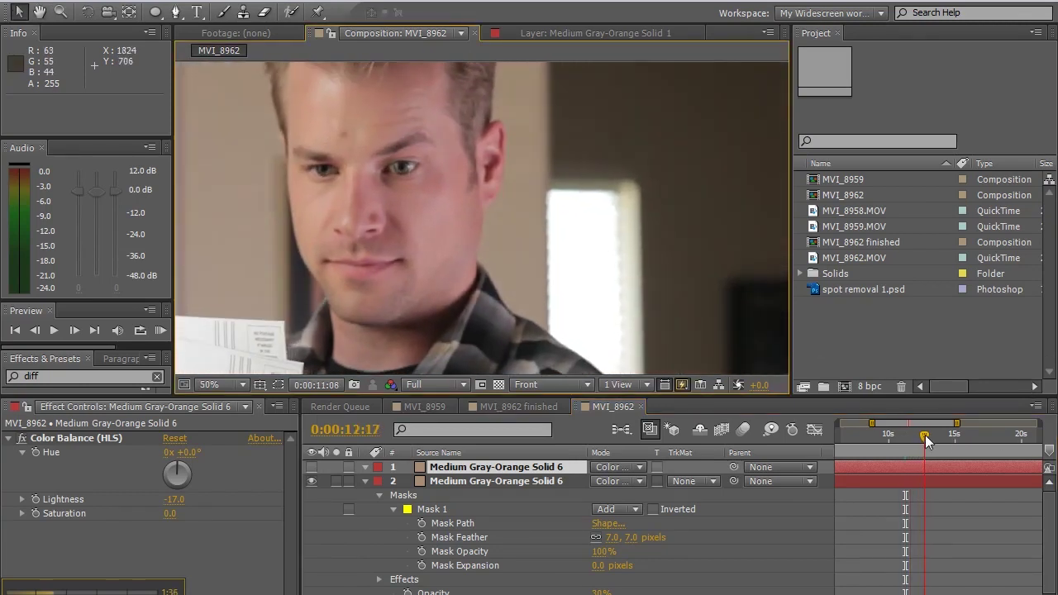
Step: Make the top solid copy visible again and bring the forehead into view
left_click(311, 466)
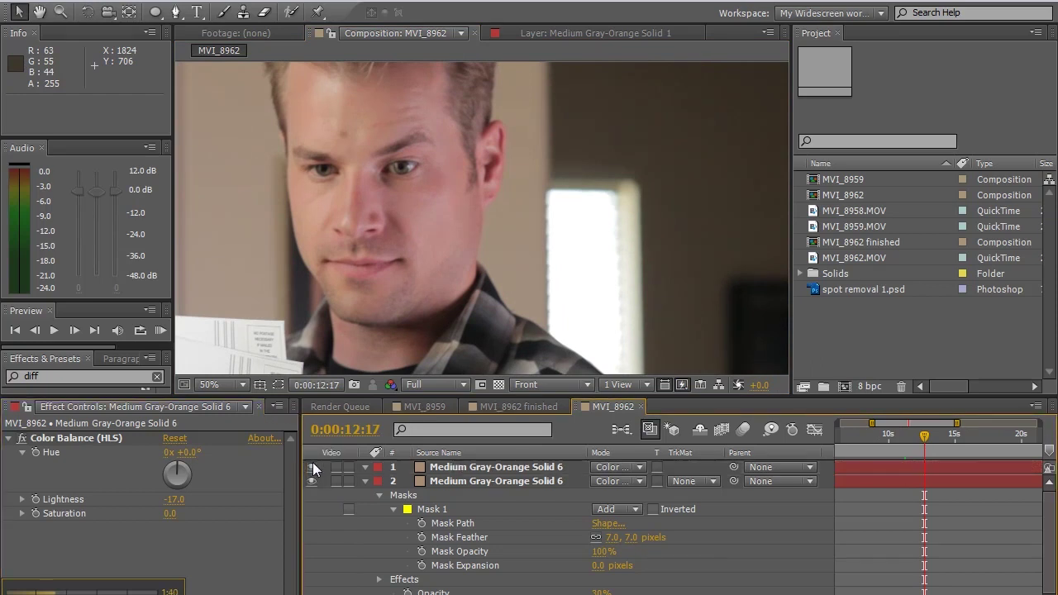
key("period")
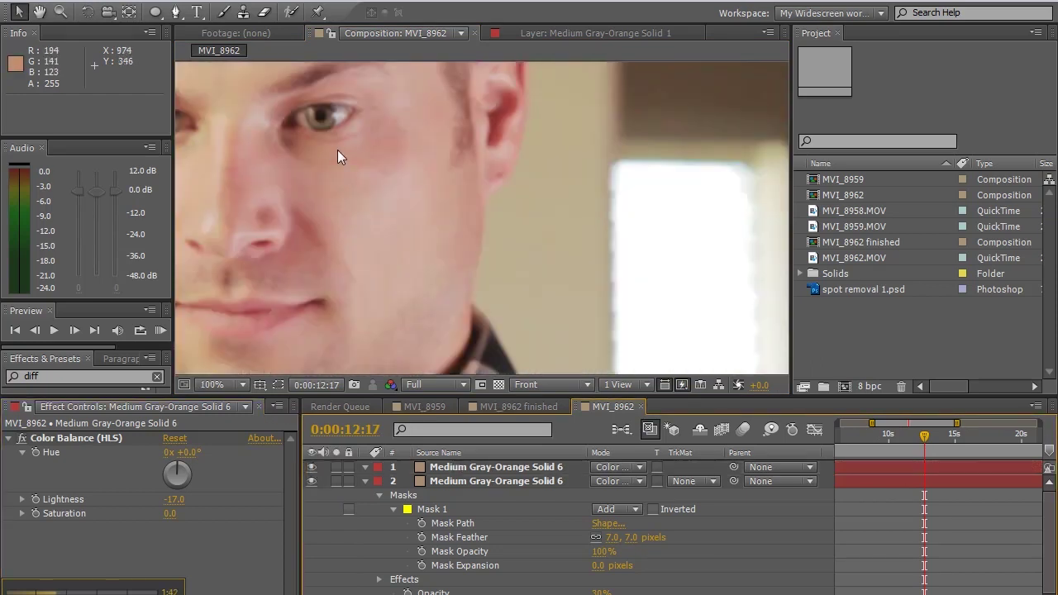
key("h")
left_click_drag(338, 150, 637, 372)
key("v")
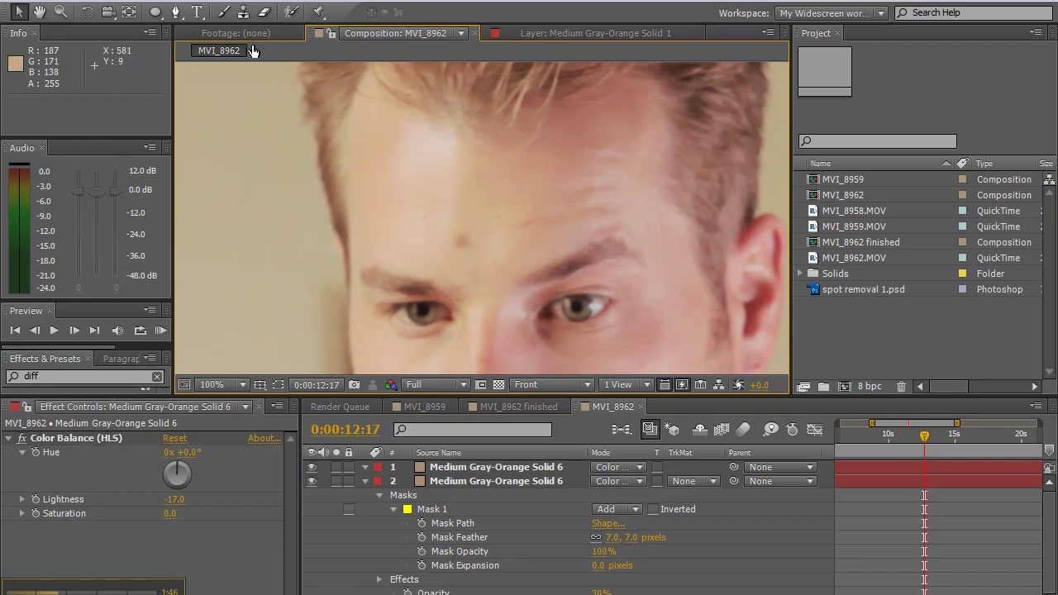
Step: At 400% zoom, draw a circular Ellipse mask on the top solid copy over the forehead spot
left_click(154, 12)
key("period")
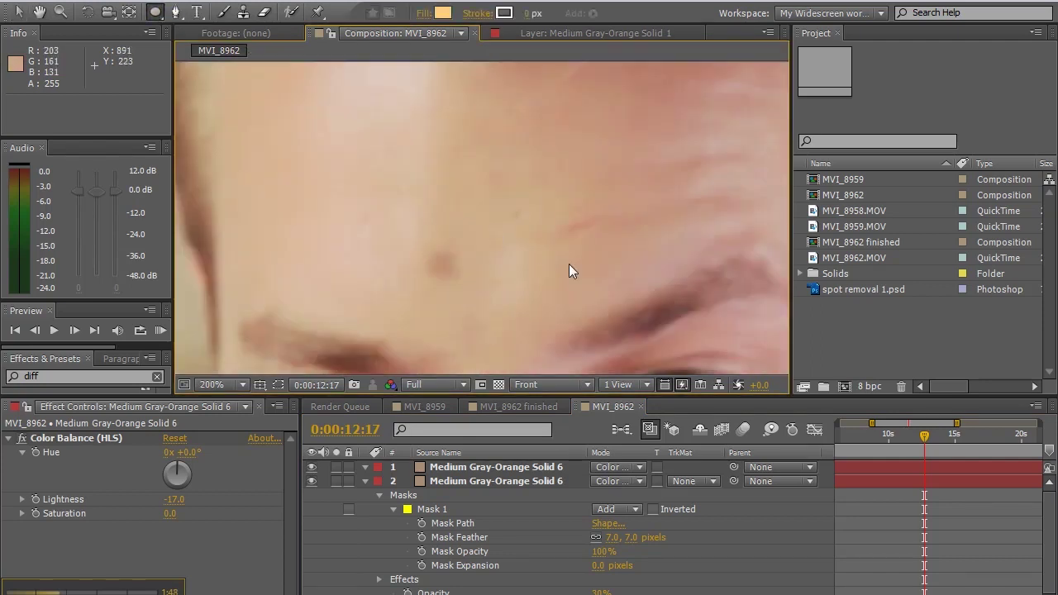
key("period")
key("h")
left_click_drag(455, 272, 494, 187)
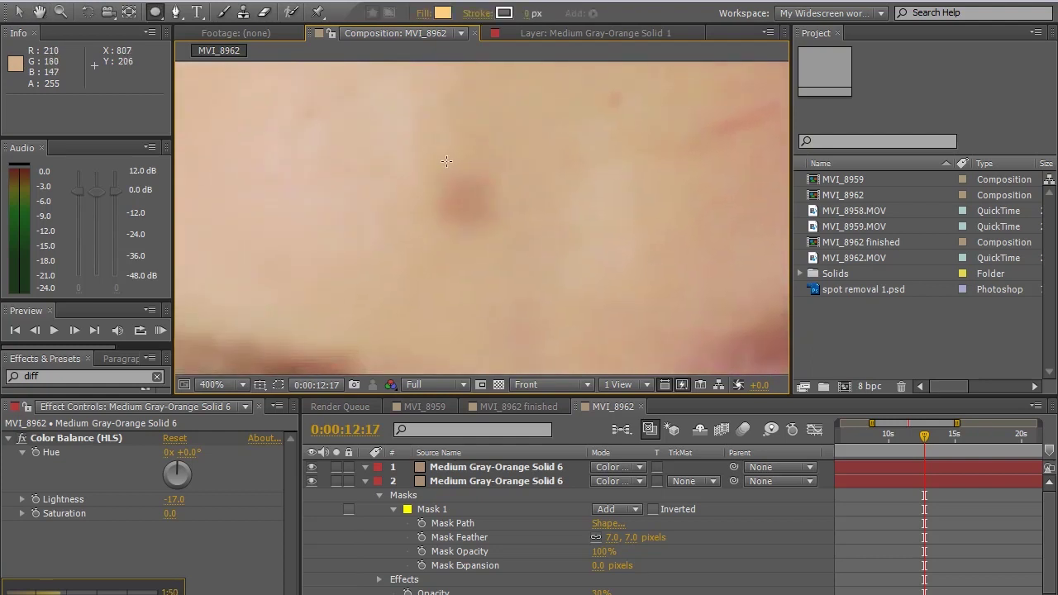
left_click_drag(487, 226, 443, 180)
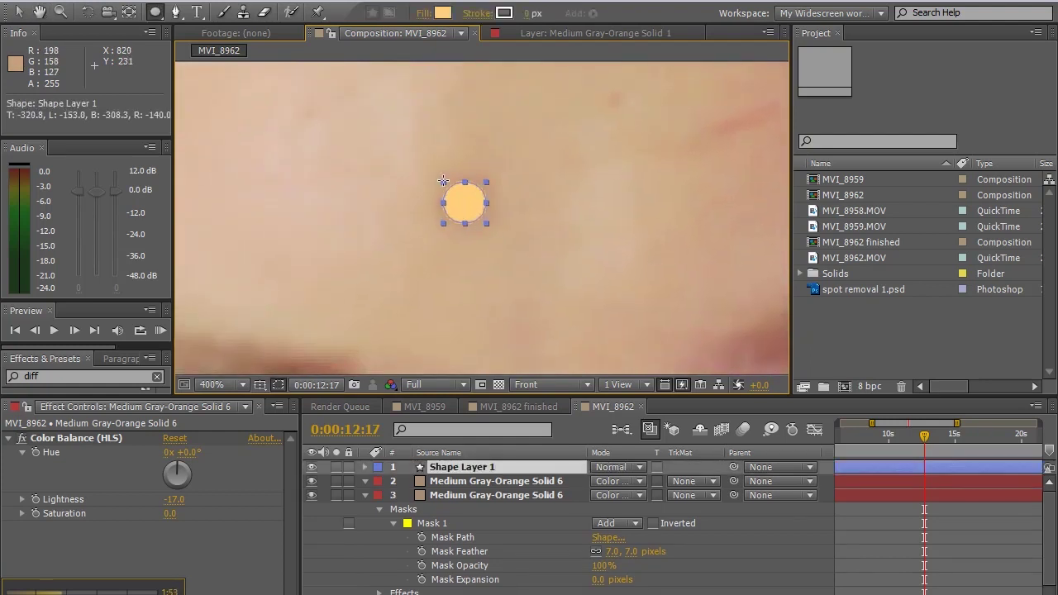
key("Delete")
left_click(454, 473)
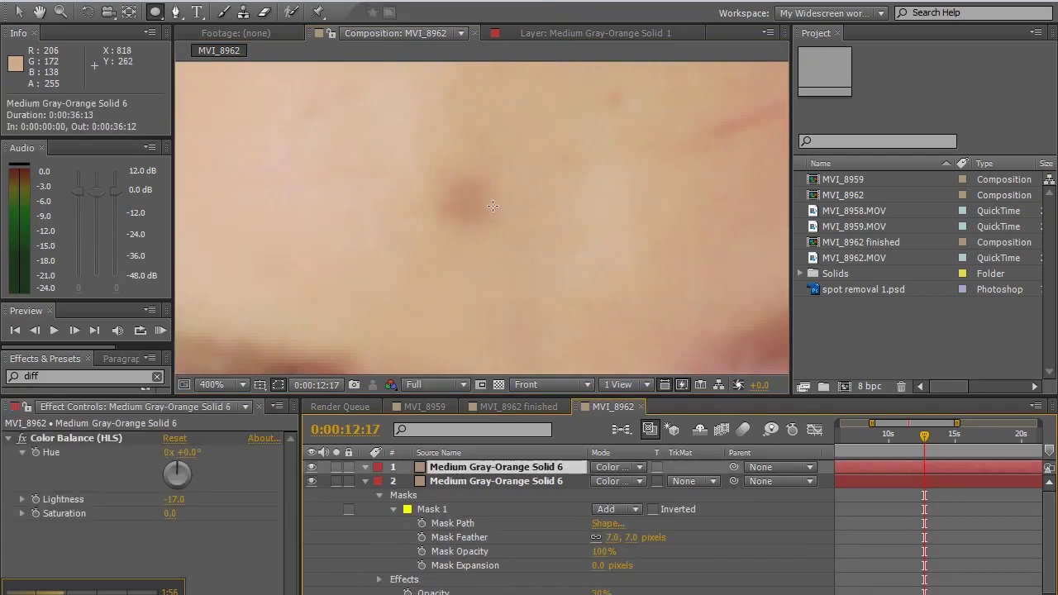
left_click_drag(488, 226, 438, 174)
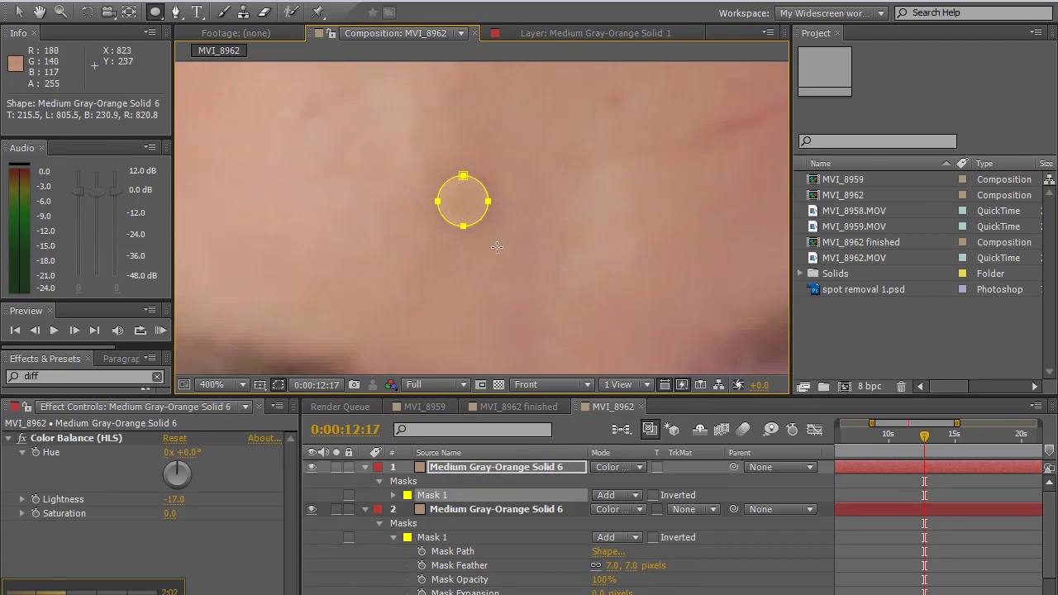
Step: Feather the top copy's Mask 1 edge to 7 pixels
left_click(446, 468)
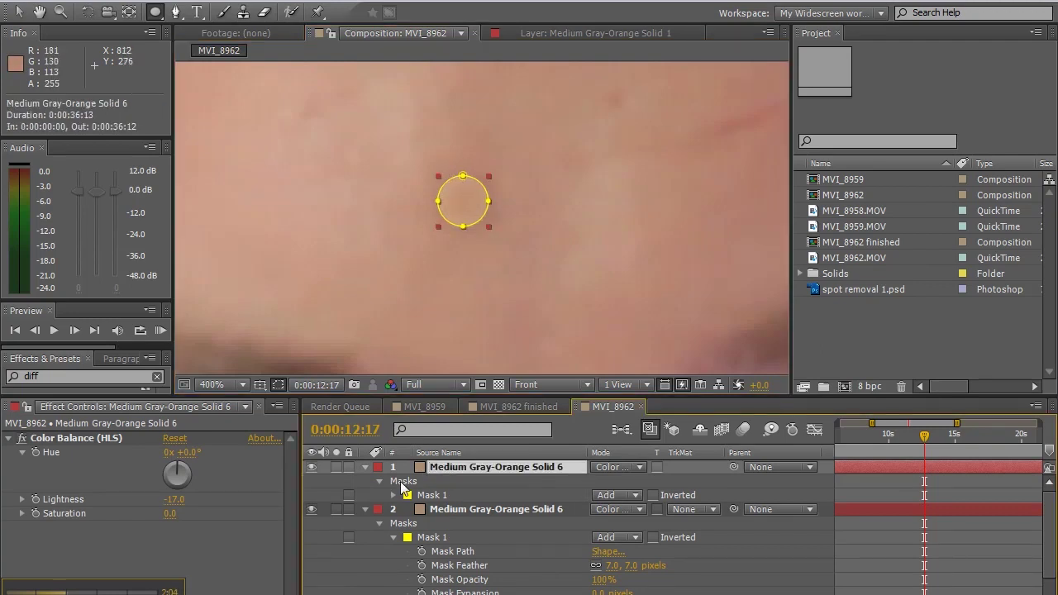
left_click(394, 495)
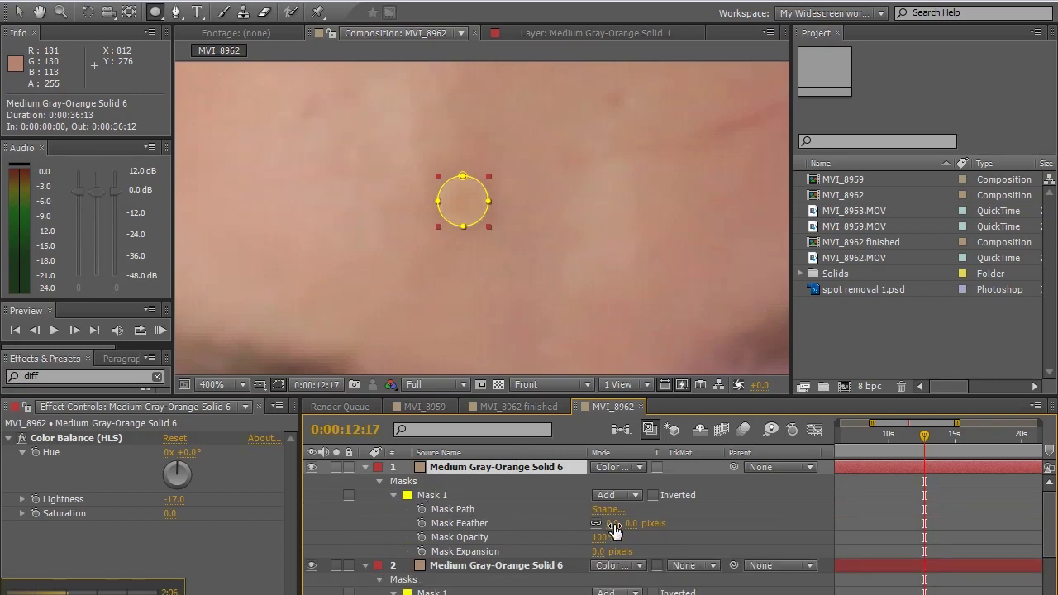
left_click(279, 386)
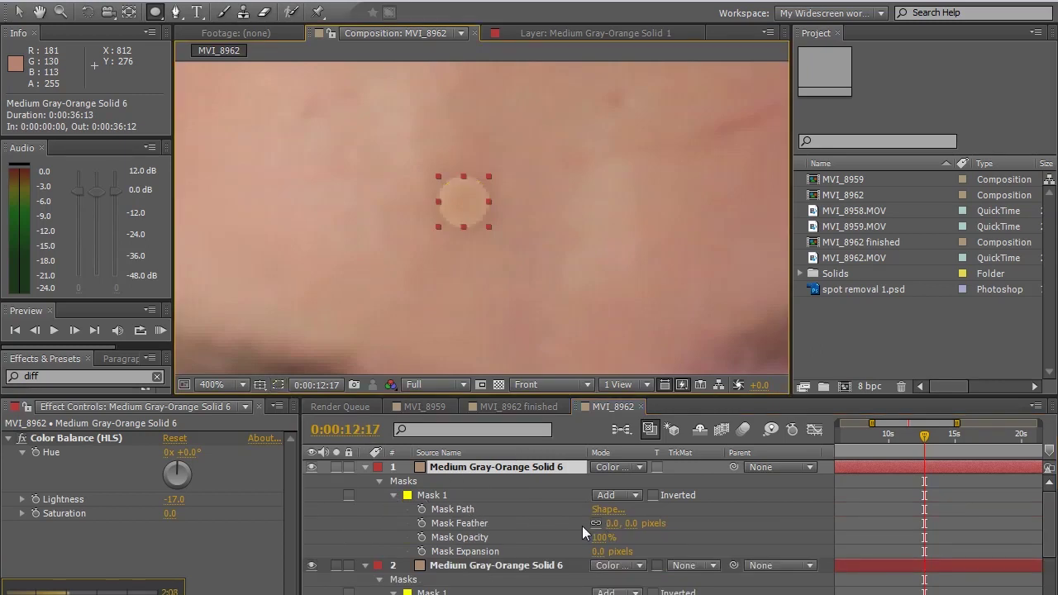
left_click_drag(610, 524, 616, 527)
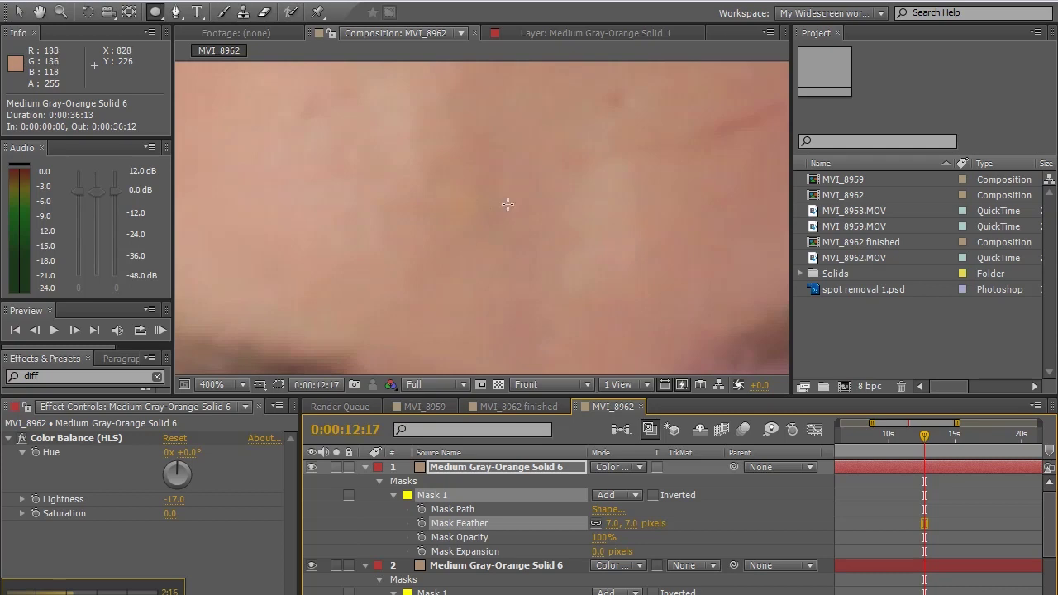
Step: Set Color Balance (HLS) Saturation to -10 and Hue to -10° to blend the spot
left_click(171, 513)
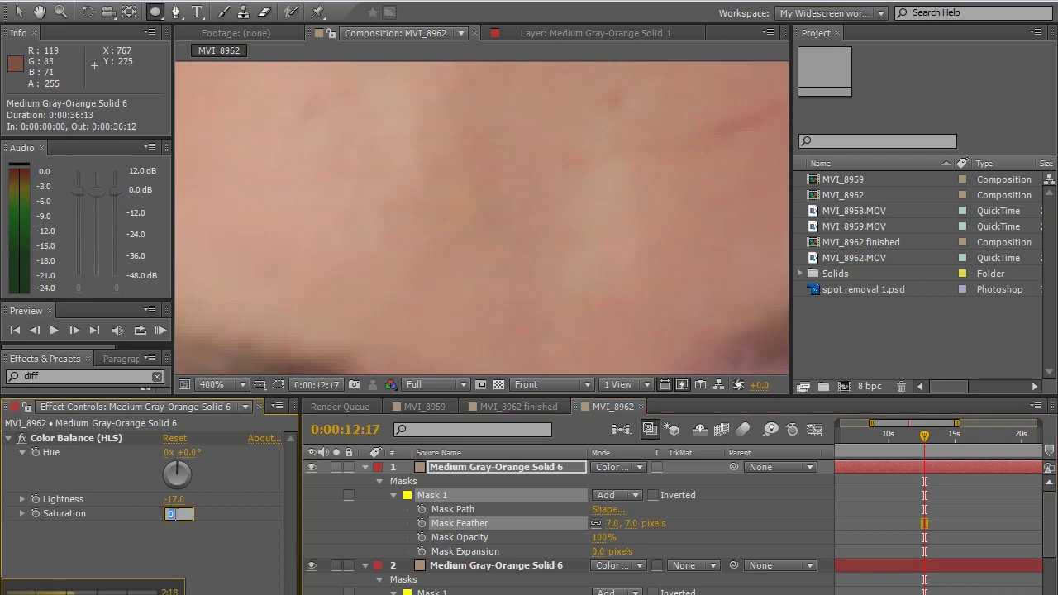
key("Return")
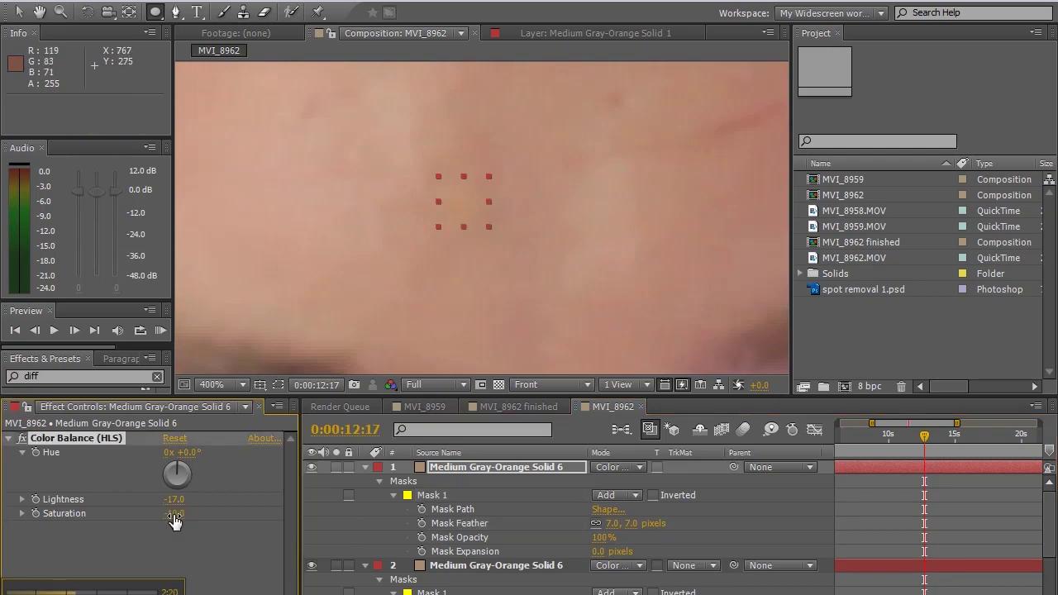
left_click(496, 498)
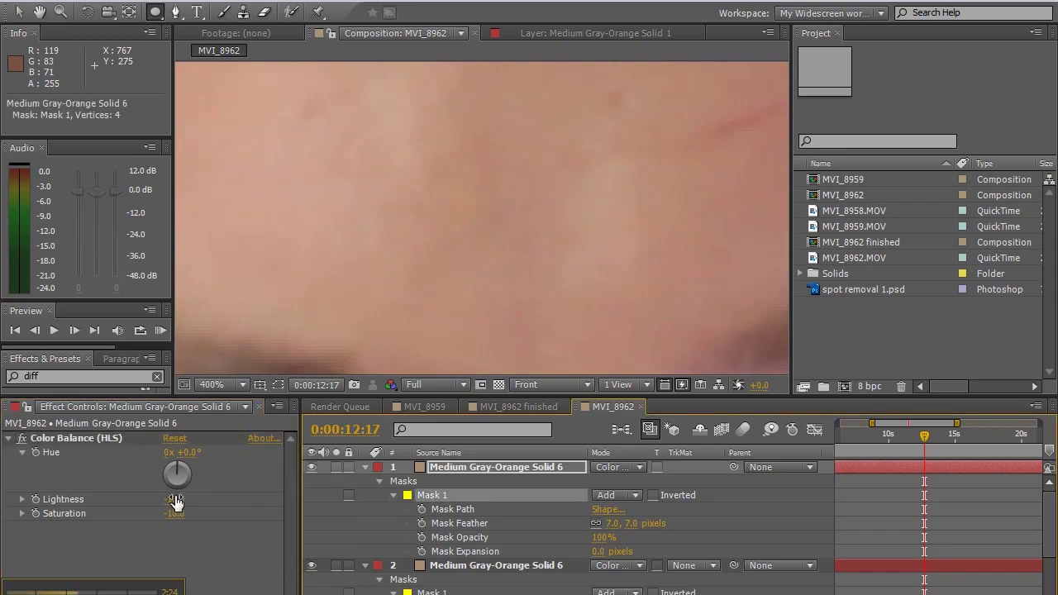
left_click(184, 453)
type("-10")
key("Return")
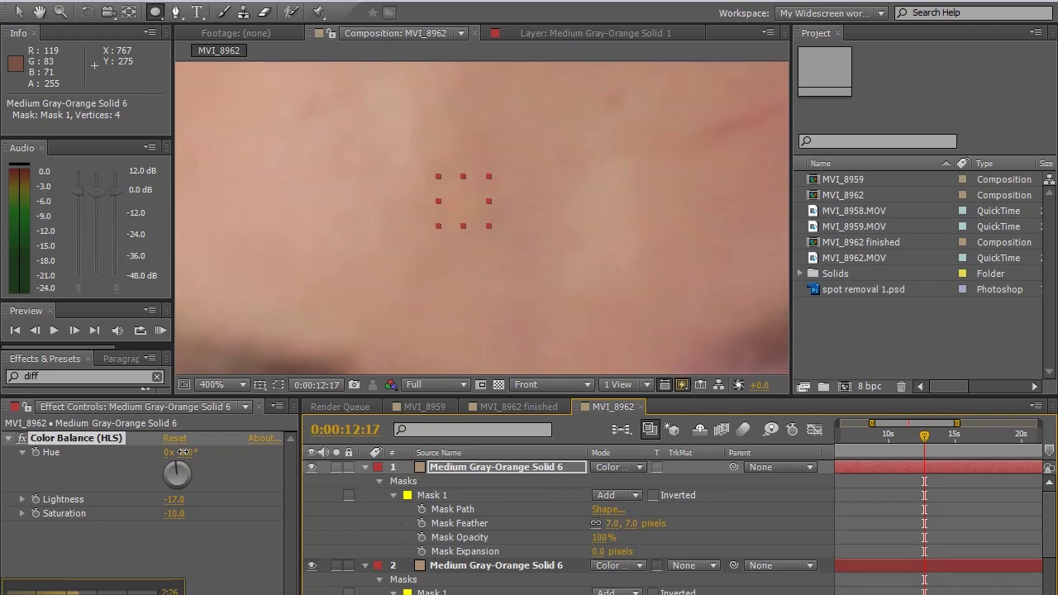
left_click(257, 462)
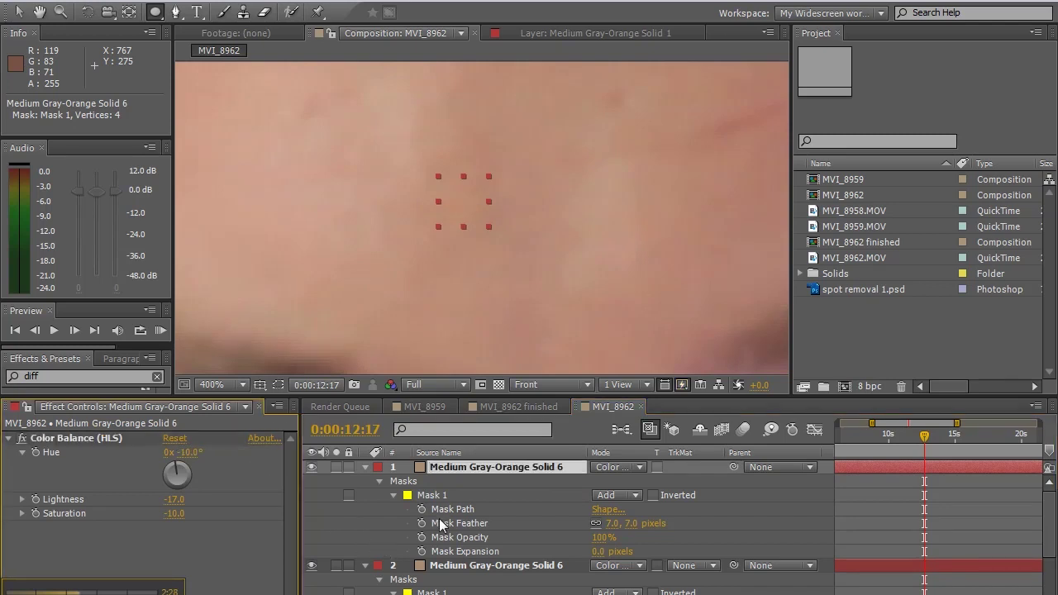
left_click(463, 495)
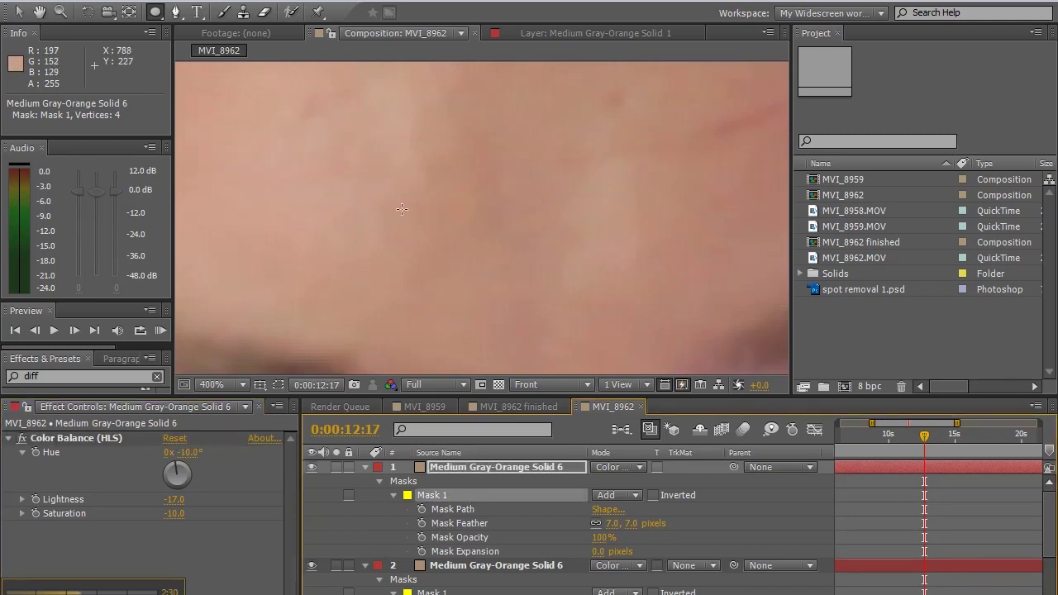
scroll(529, 223, "down", 3)
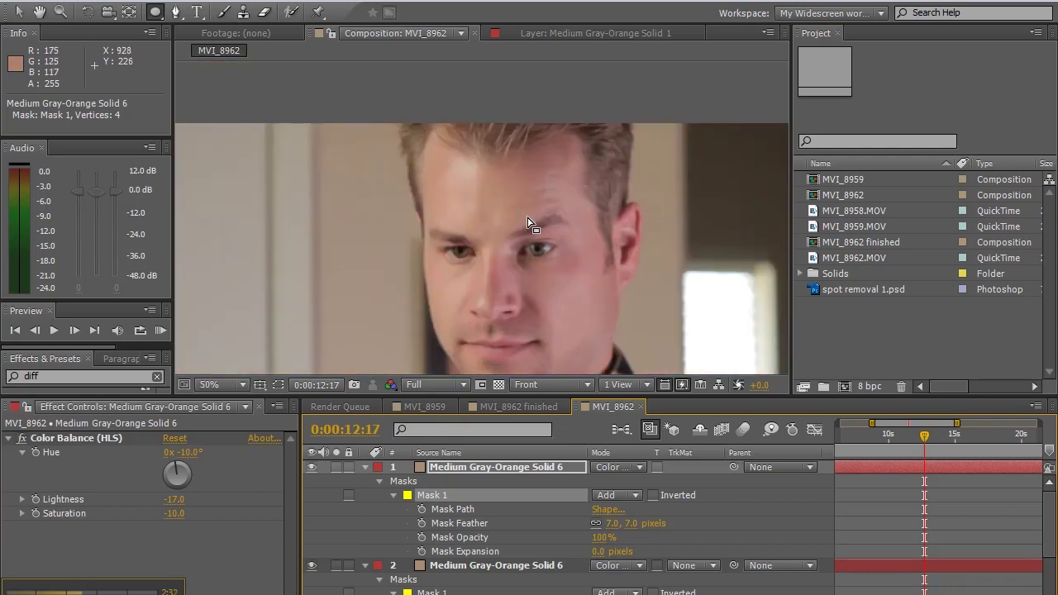
Step: Check the speck, re-enable the top Color Balance solid, and advance to 0:00:14:01
scroll(512, 236, "up", 2)
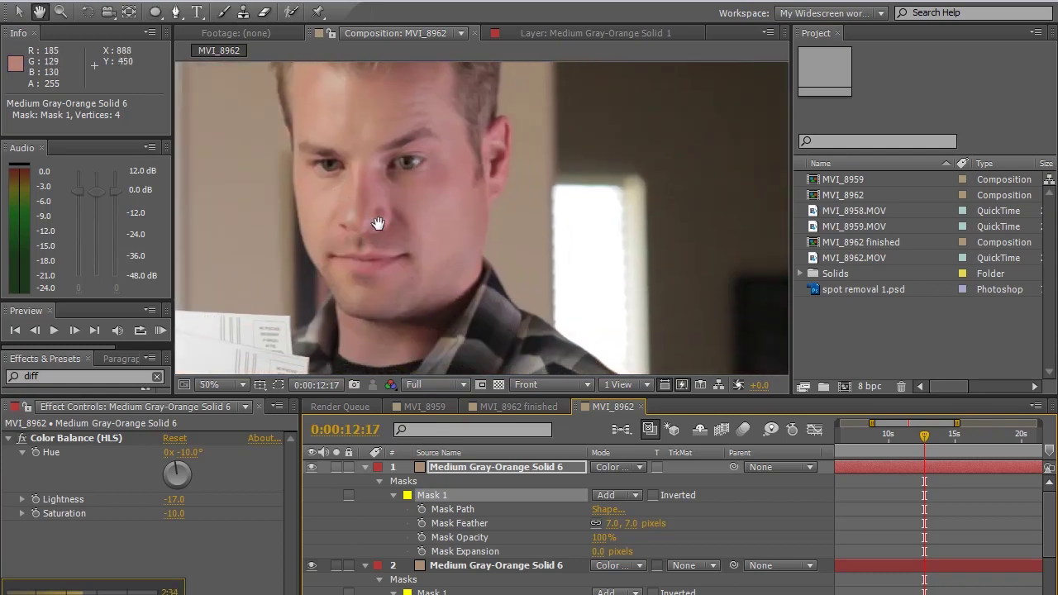
scroll(380, 239, "down", 1)
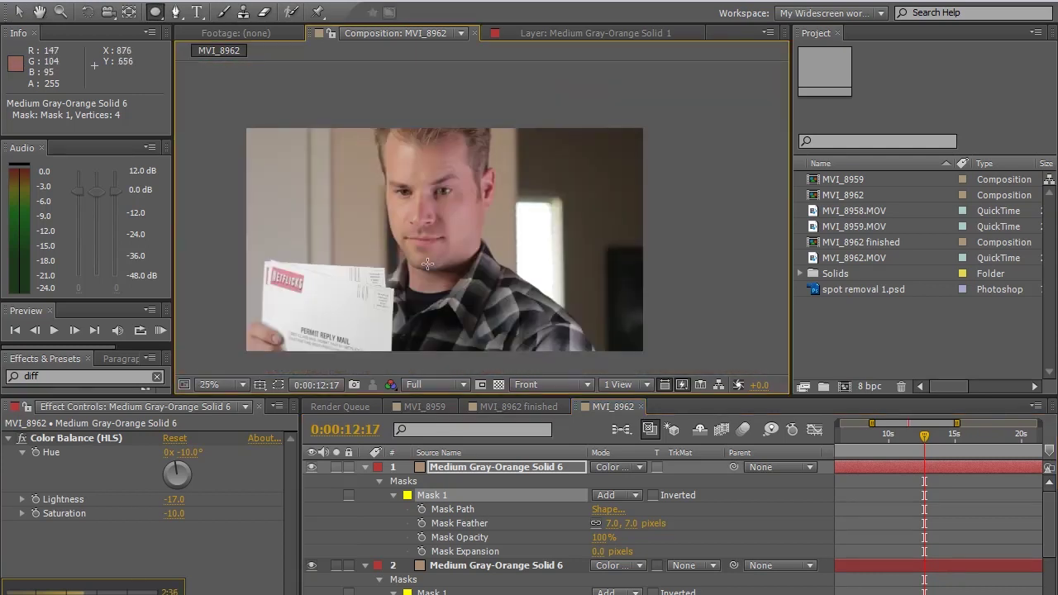
scroll(427, 264, "up", 1)
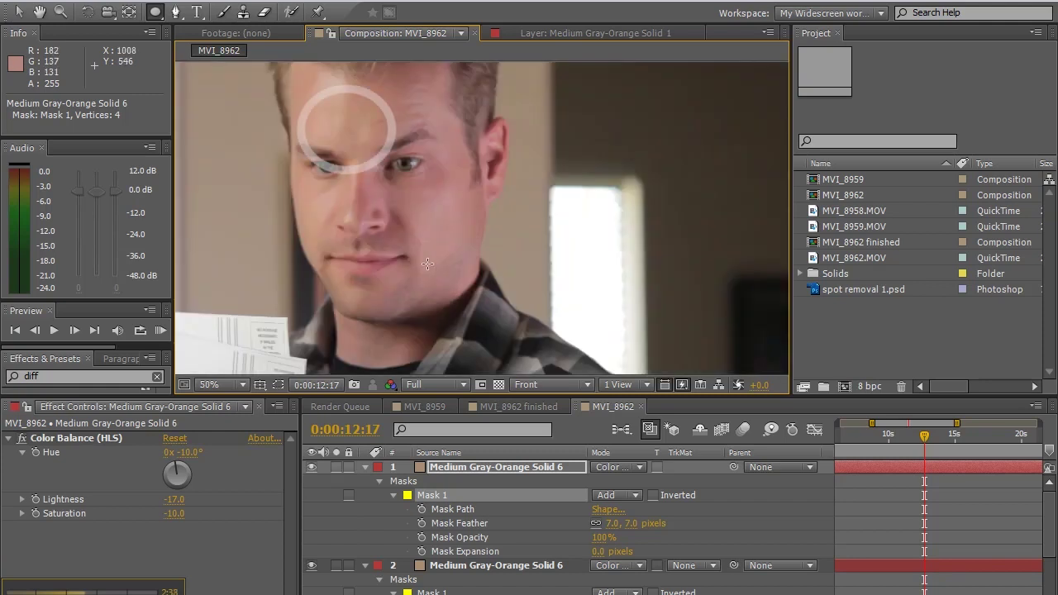
left_click(305, 462)
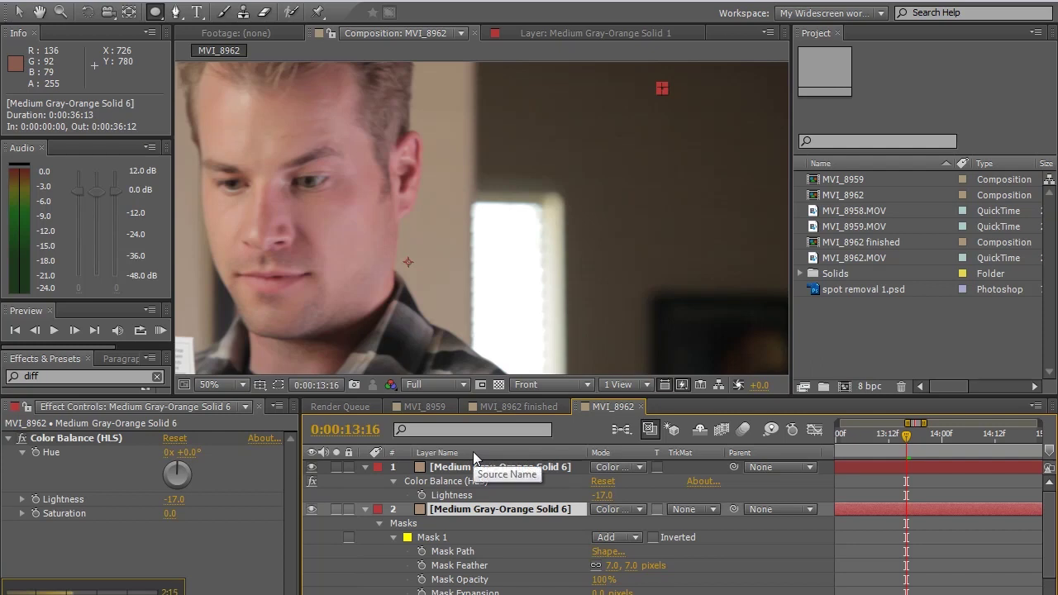
left_click(312, 468)
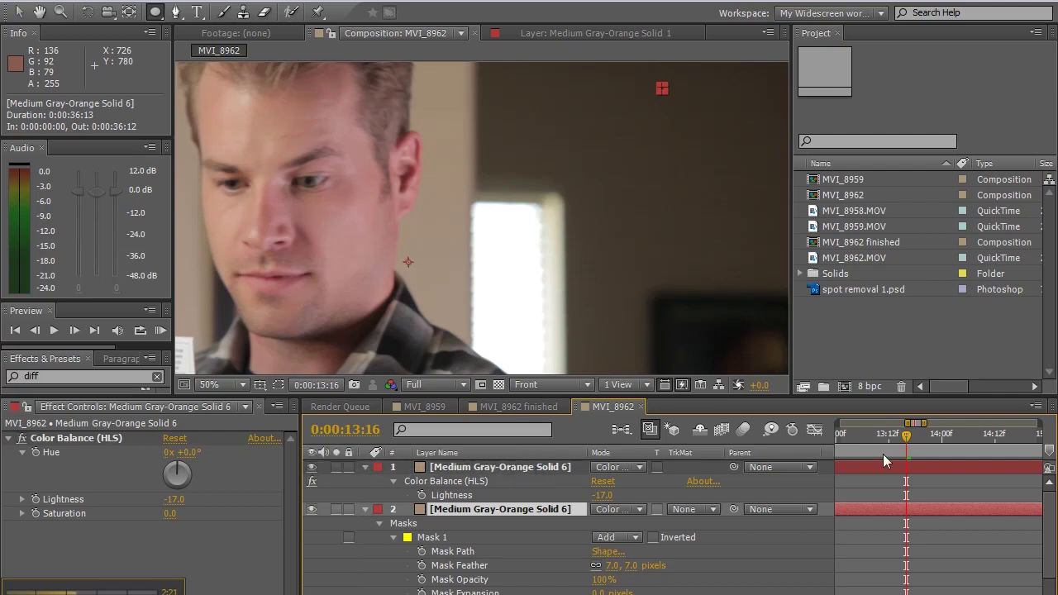
left_click_drag(919, 436, 1016, 439)
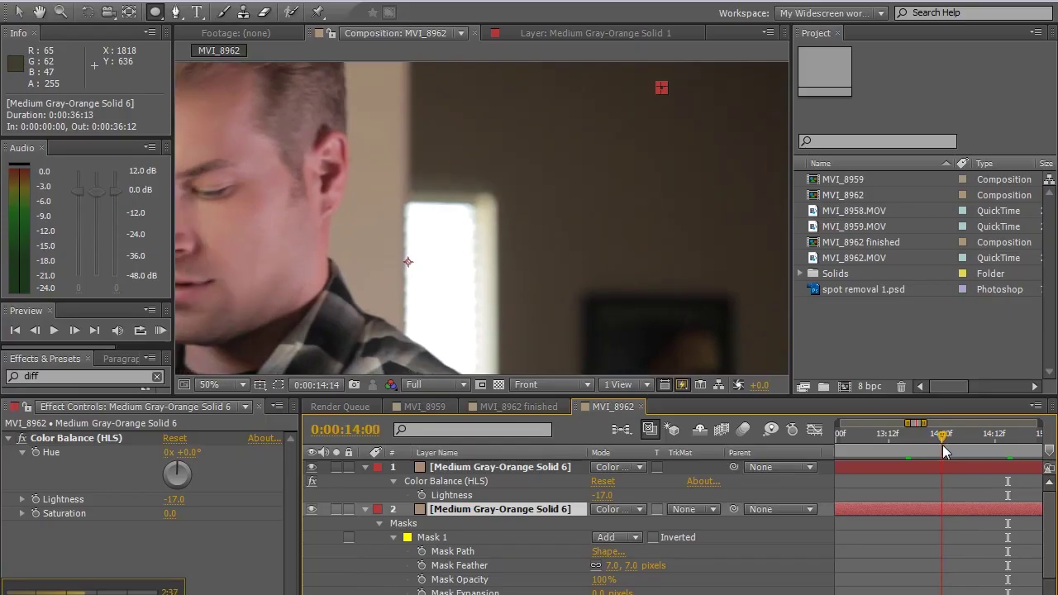
left_click_drag(942, 445, 947, 444)
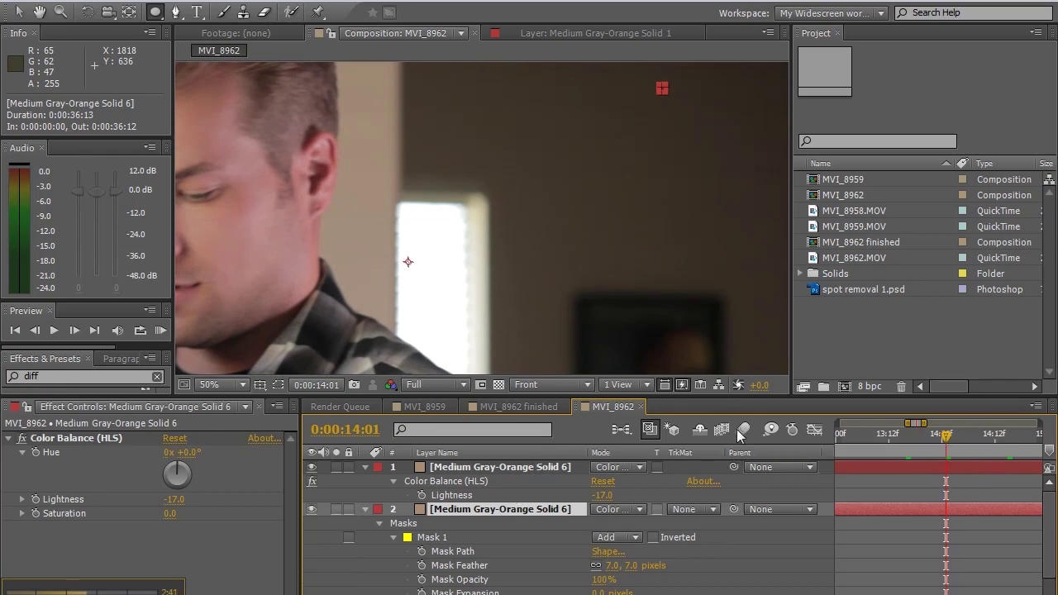
Step: Keyframe Lightness -17, Hue -10°, Saturation -10 and Opacity 30% on the top solid at 0:00:14:01
left_click(500, 468)
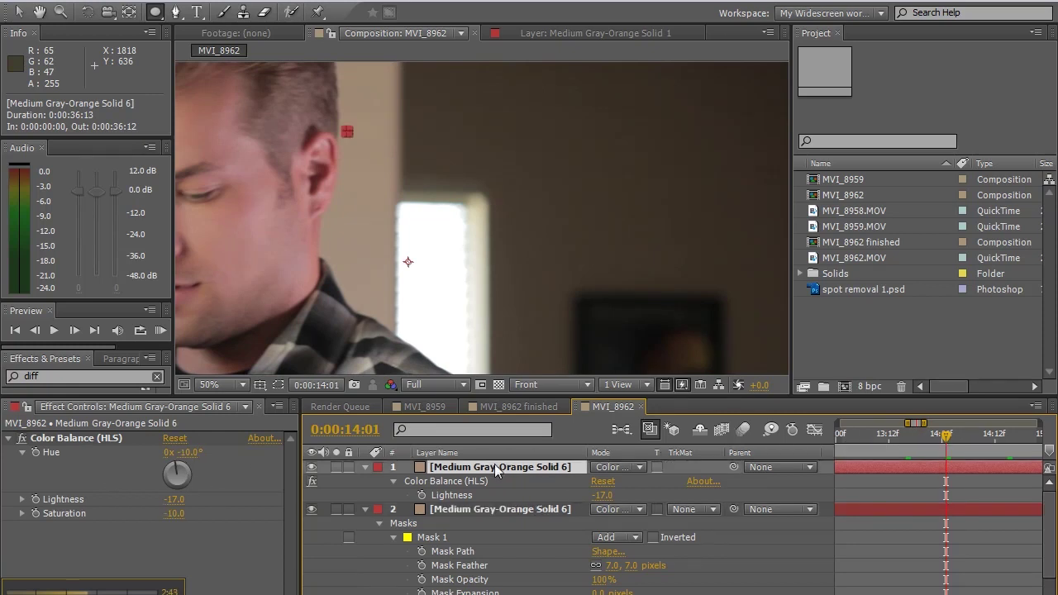
left_click(34, 499)
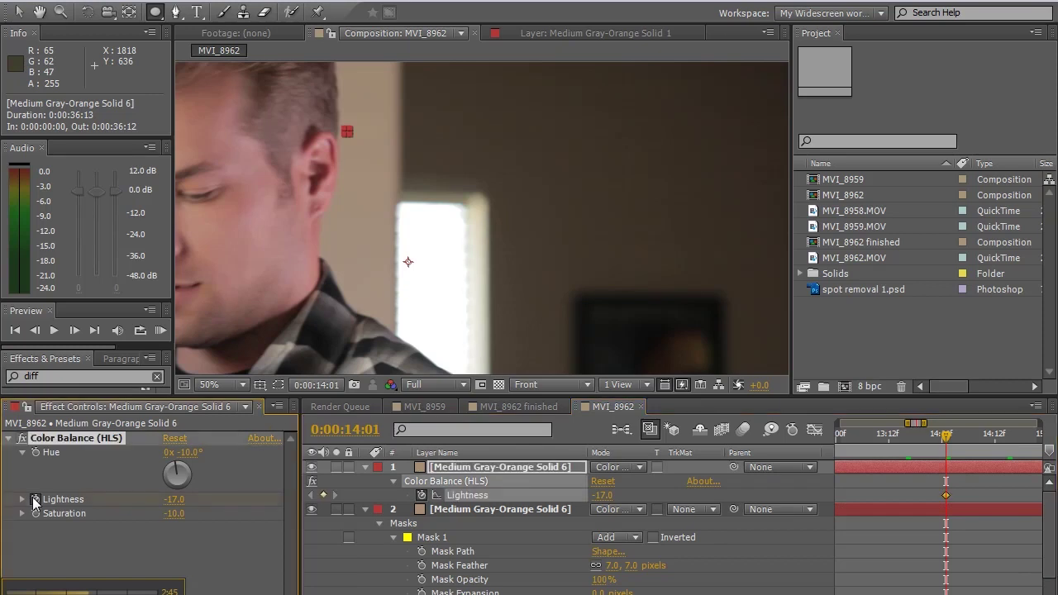
left_click(35, 452)
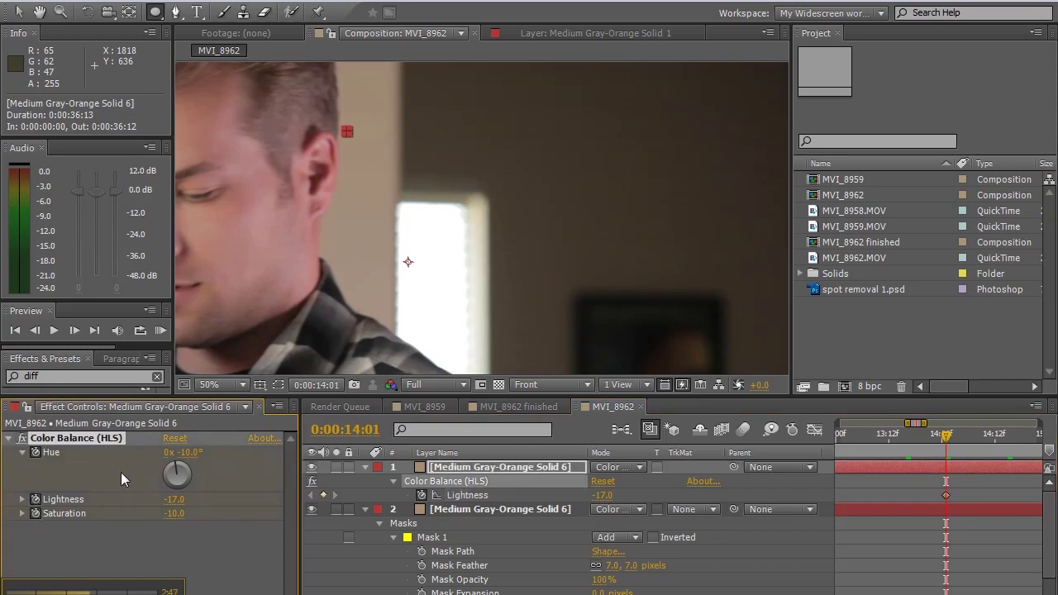
left_click(454, 459)
key("t")
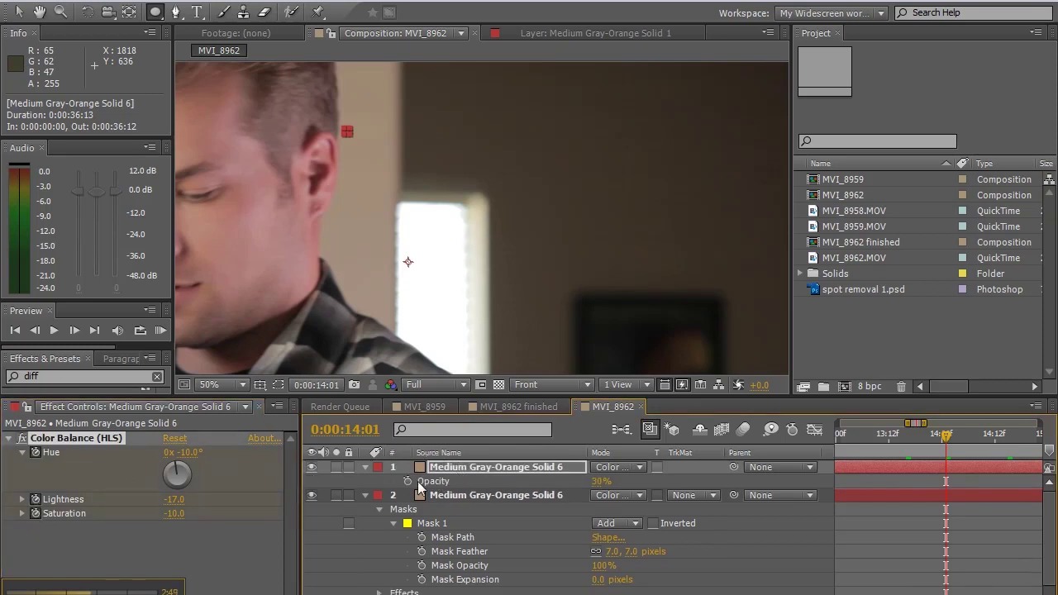
left_click(409, 482)
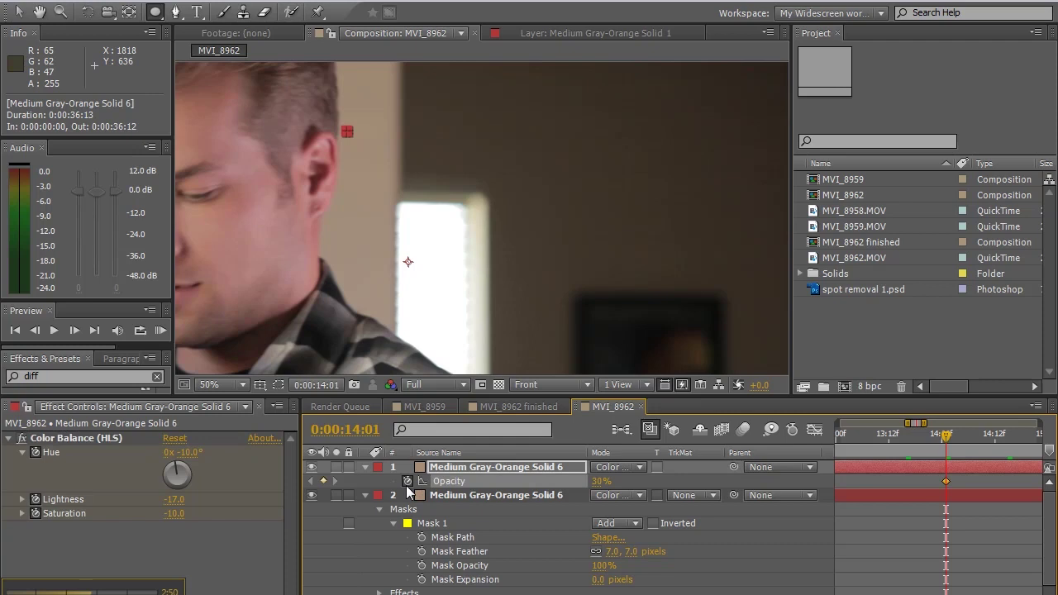
Step: Reveal all keyframed properties of the top solid and move ahead to 0:00:14:08
left_click(499, 469)
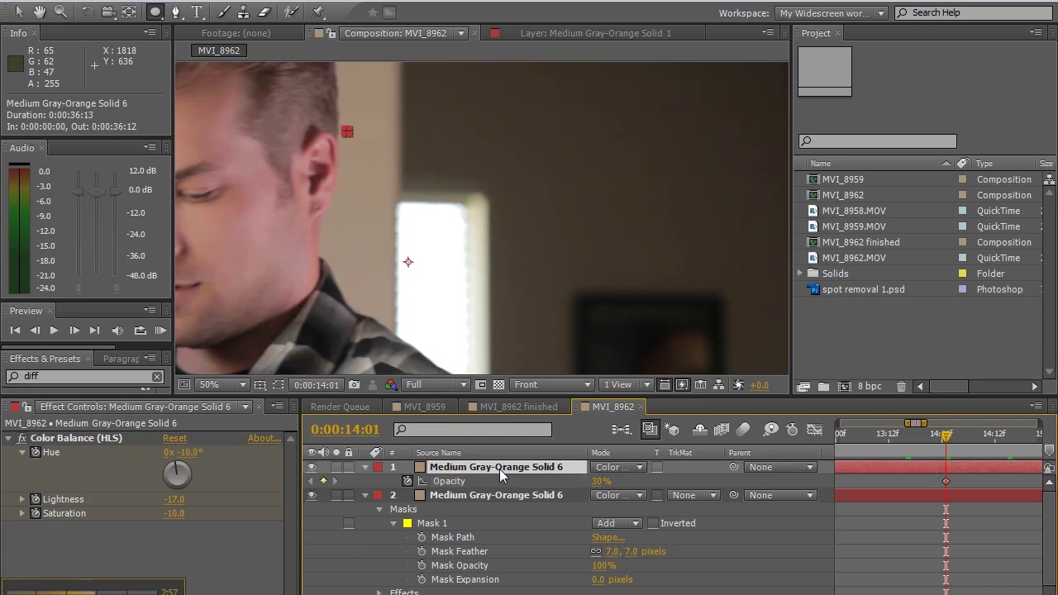
key("u")
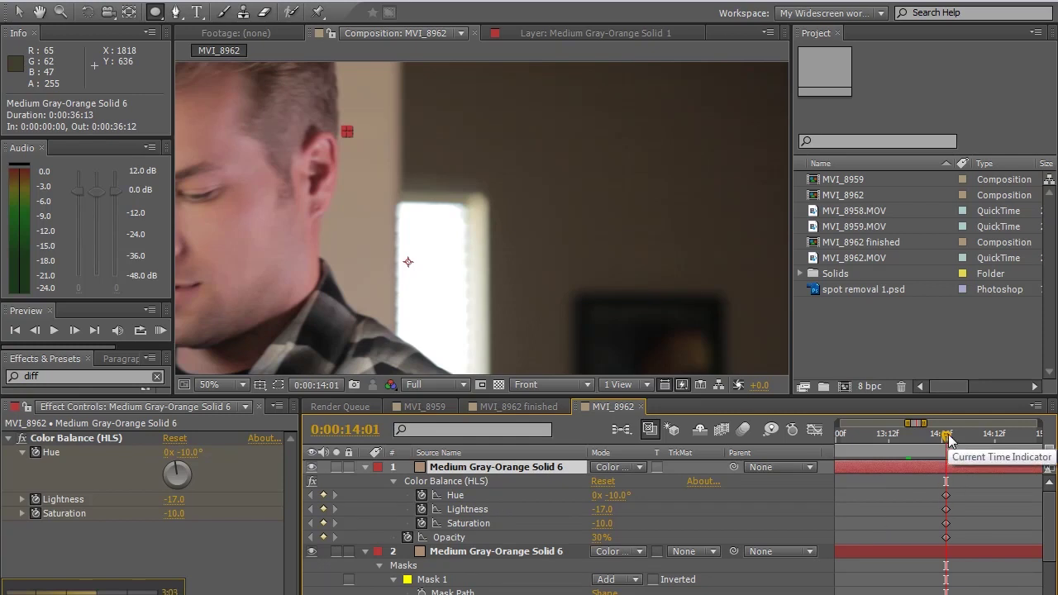
left_click_drag(948, 440, 978, 436)
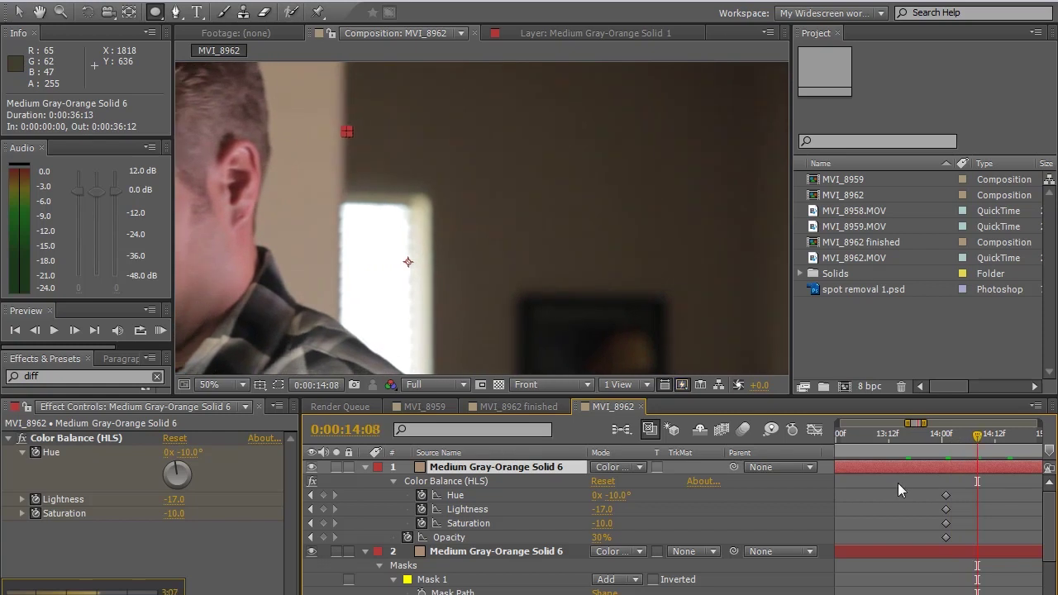
Step: Add Hue, Lightness, Saturation and Opacity keyframes at 0:00:14:08
left_click(470, 554)
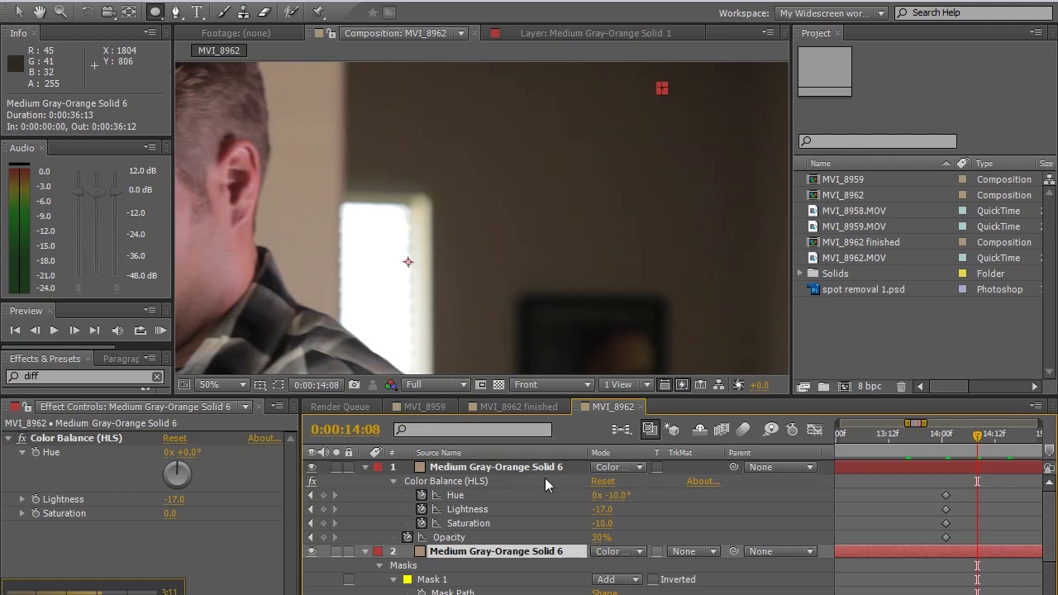
left_click(323, 495)
left_click(324, 509)
left_click(323, 523)
left_click(323, 537)
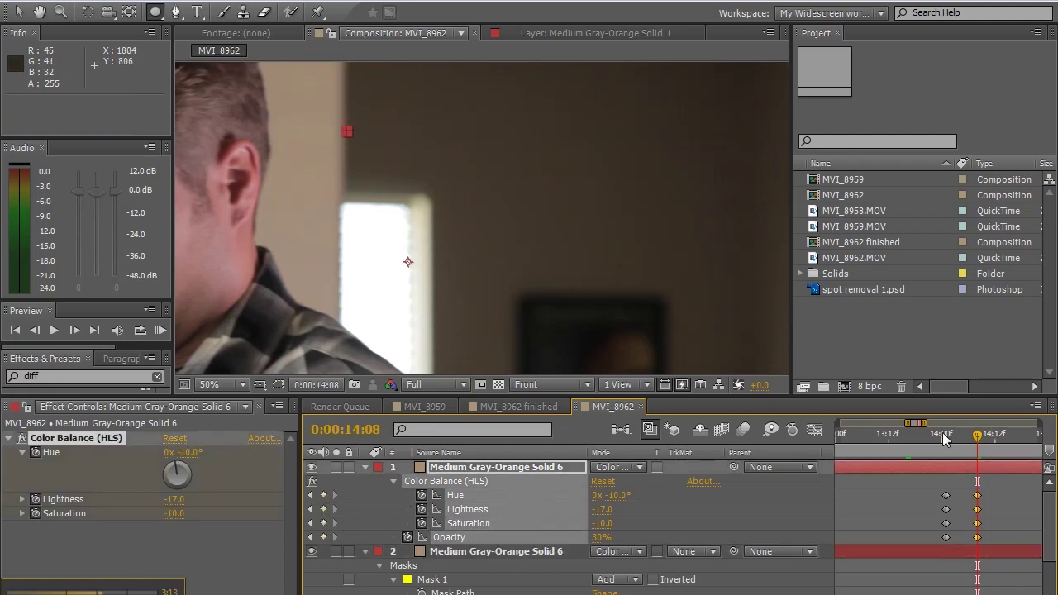
Step: At 0:00:14:12, raise Lightness from -17 toward -11 and view the full timeline duration
left_click_drag(974, 439, 994, 439)
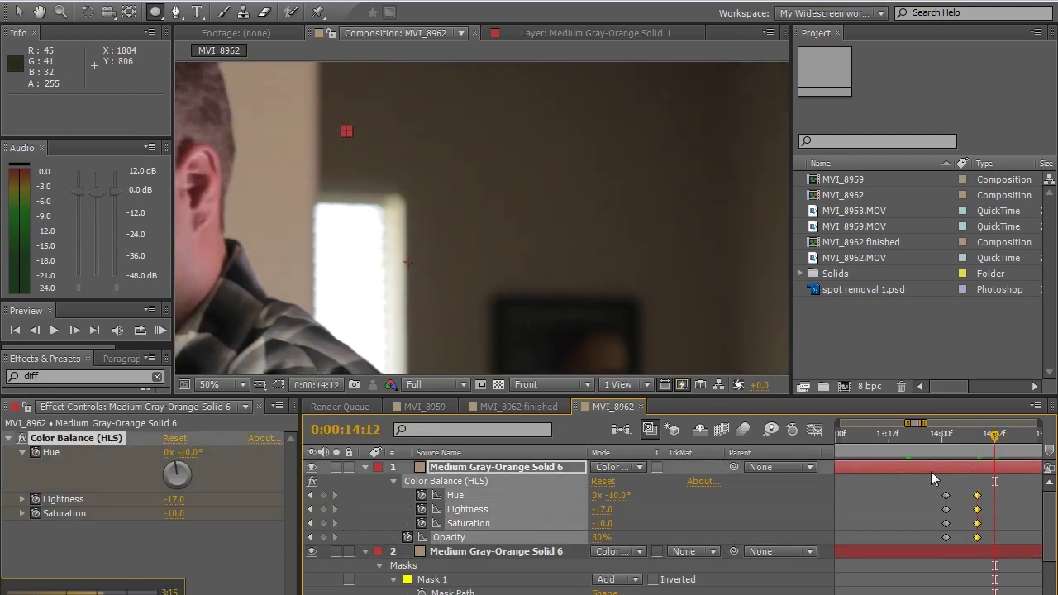
left_click(449, 552)
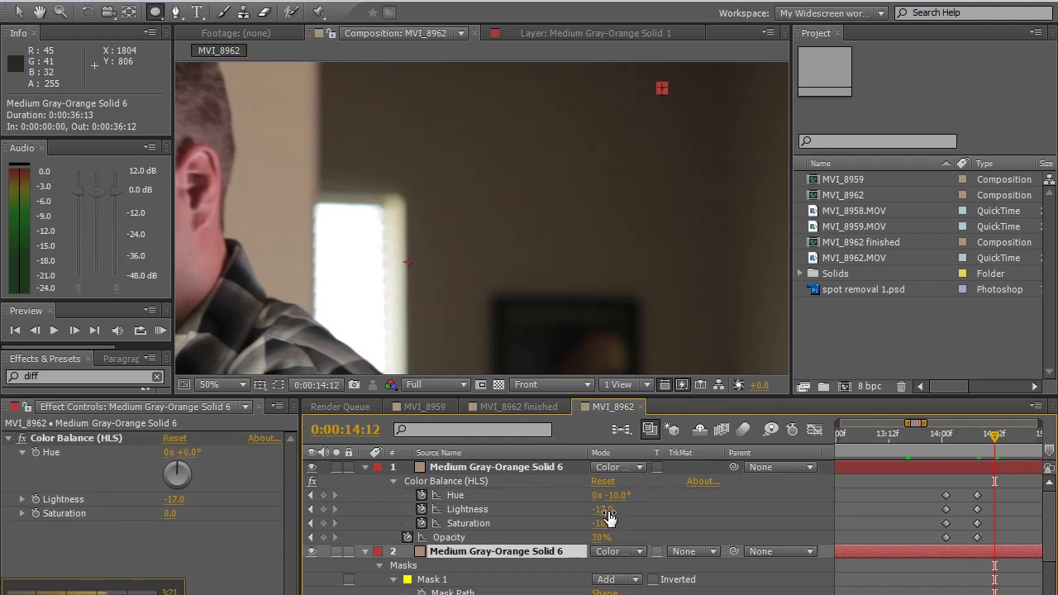
left_click_drag(607, 510, 644, 511)
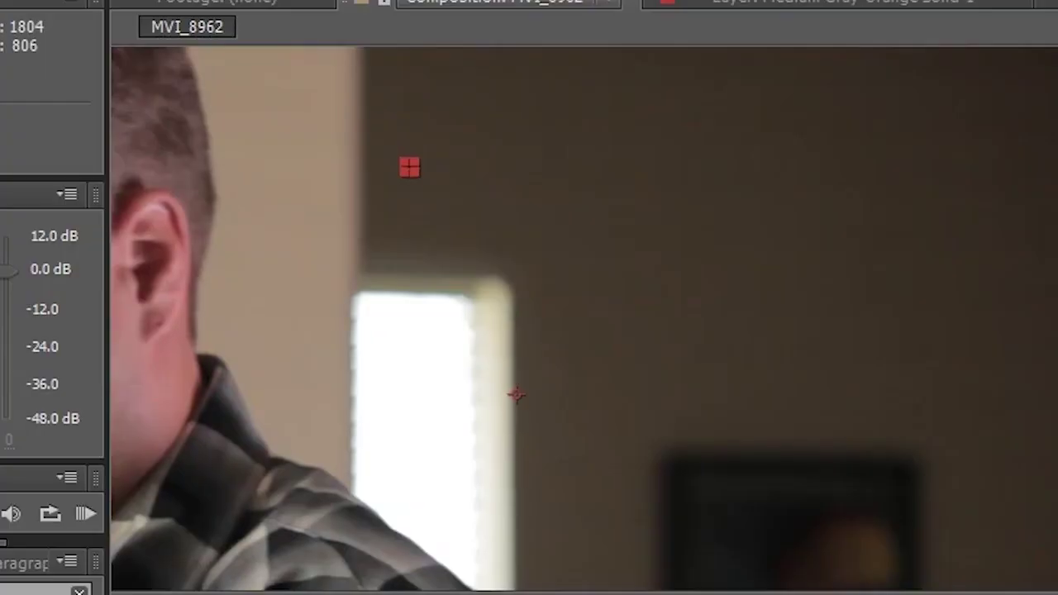
key("ctrl+shift+a")
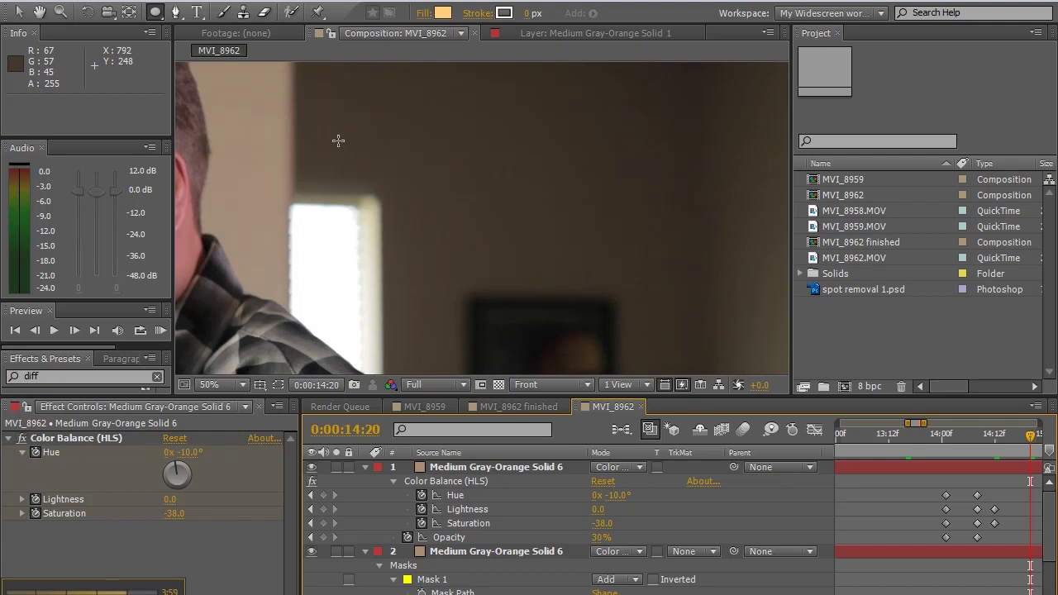
key("minus")
key("minus")
key("minus")
key("minus")
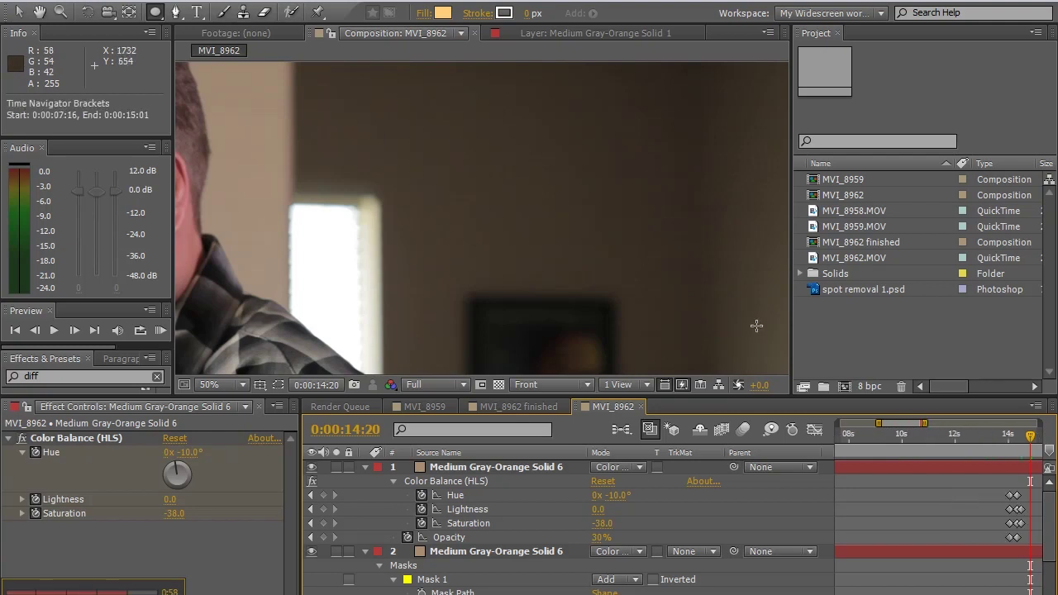
Step: Shift the time navigator and set the current time back to 0:00:16:23
left_click_drag(1025, 436, 949, 449)
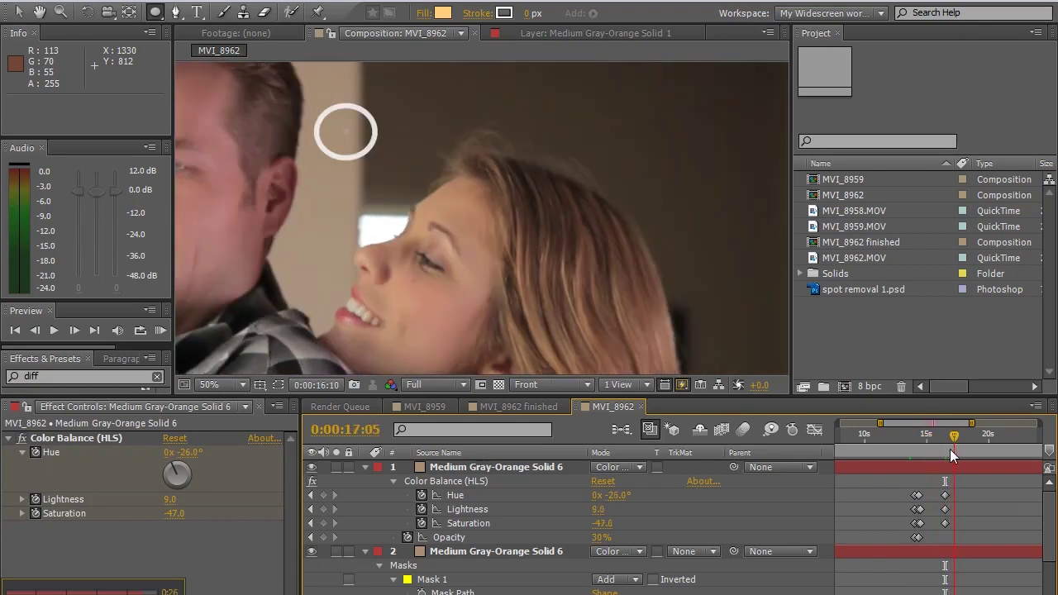
left_click_drag(950, 449, 948, 449)
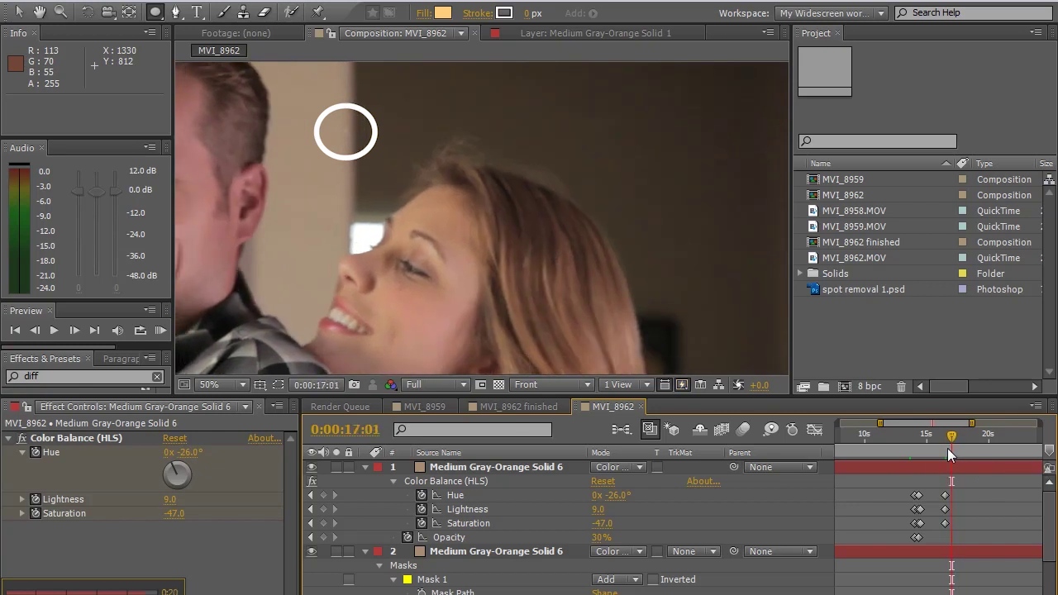
Step: Copy the four earlier keyframes, paste them at 0:00:17:01, and review through 0:00:17:13
left_click_drag(911, 526, 916, 544)
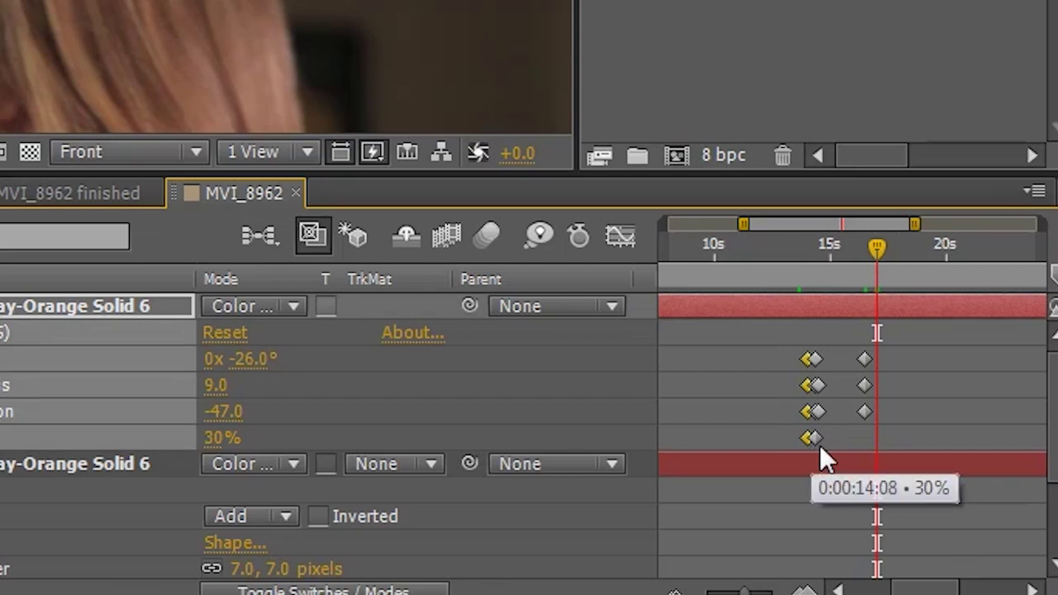
key("ctrl+c")
key("ctrl+v")
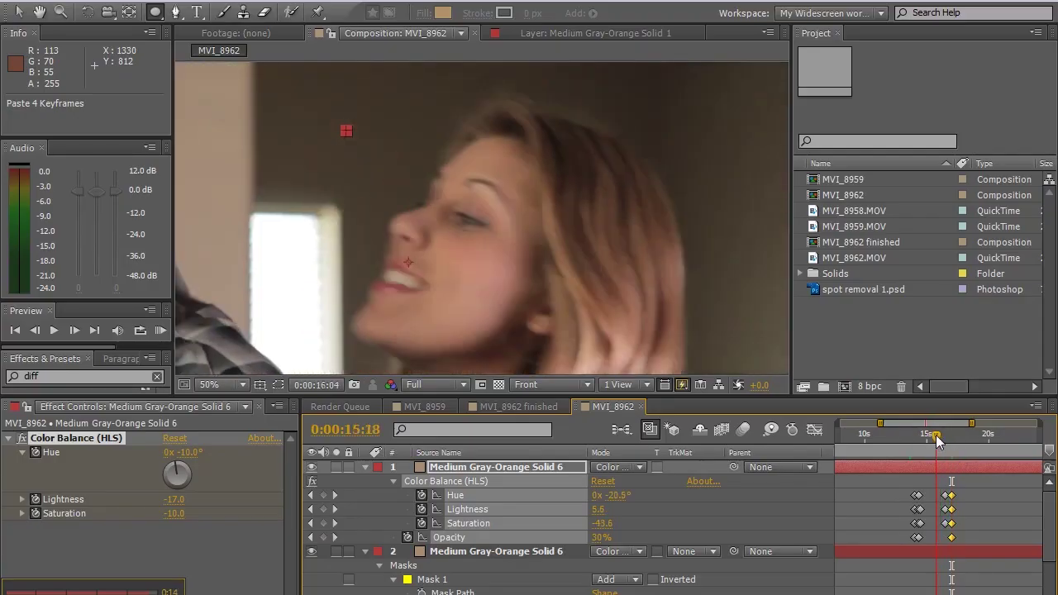
left_click_drag(847, 248, 886, 249)
left_click_drag(957, 436, 1009, 444)
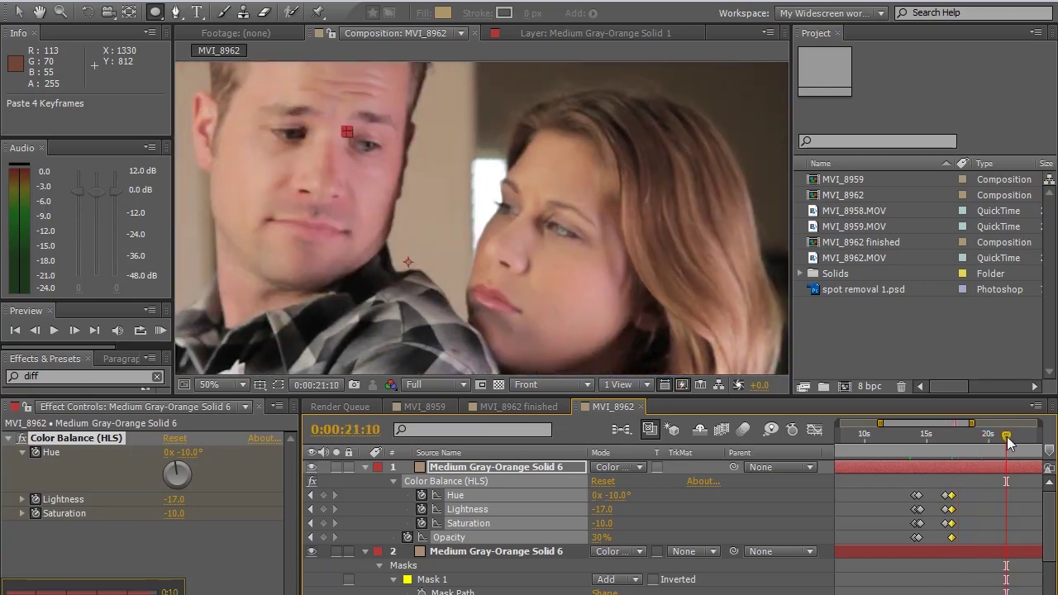